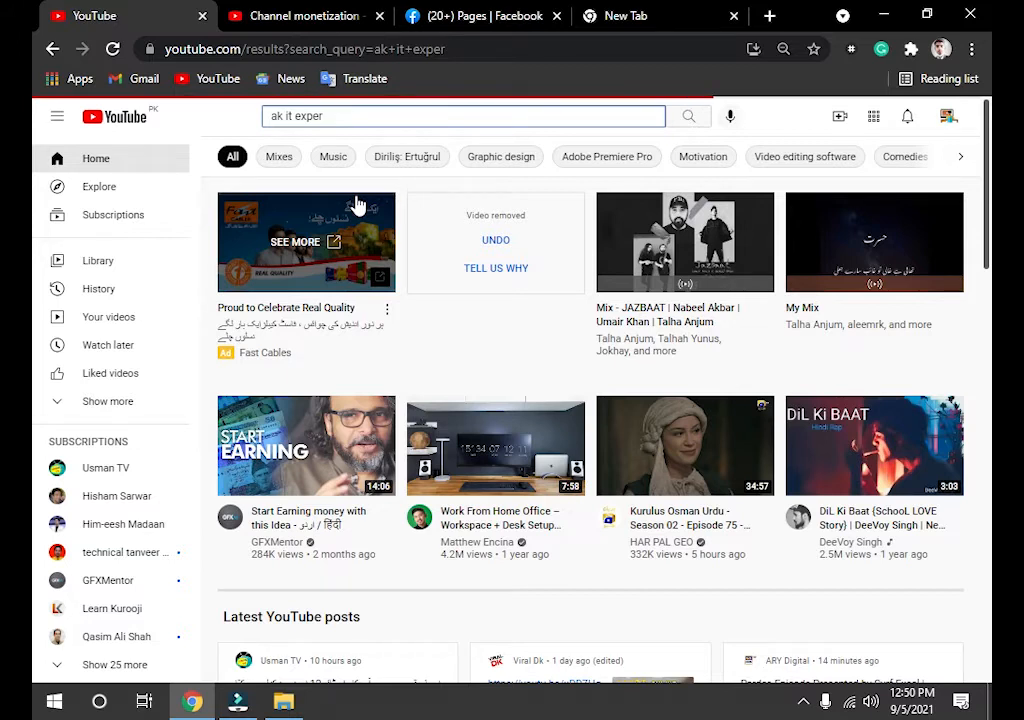
# Step: View the AK it expert YouTube channel with its featured video paused, and the AK tech expert Facebook page
pyautogui.click(342, 268)
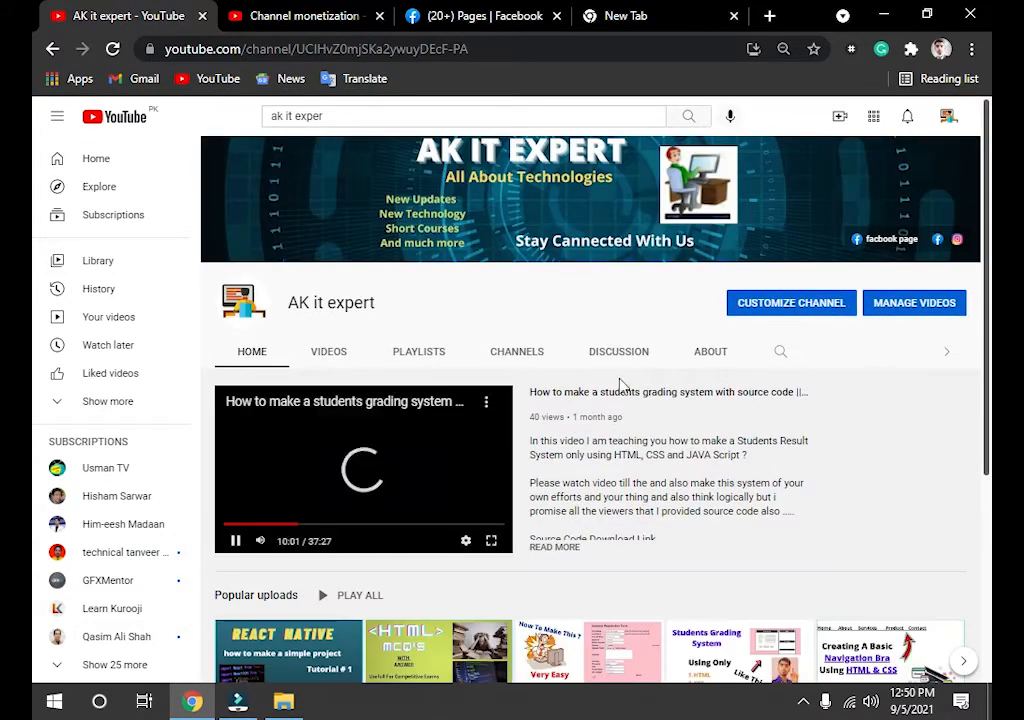
pyautogui.click(234, 541)
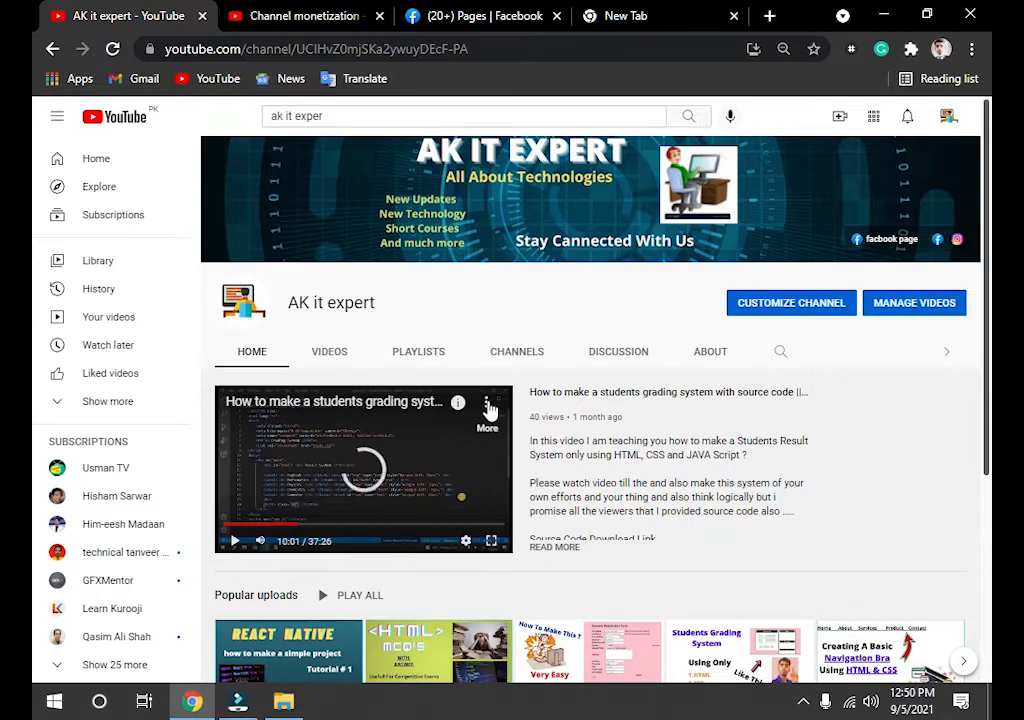
pyautogui.click(485, 13)
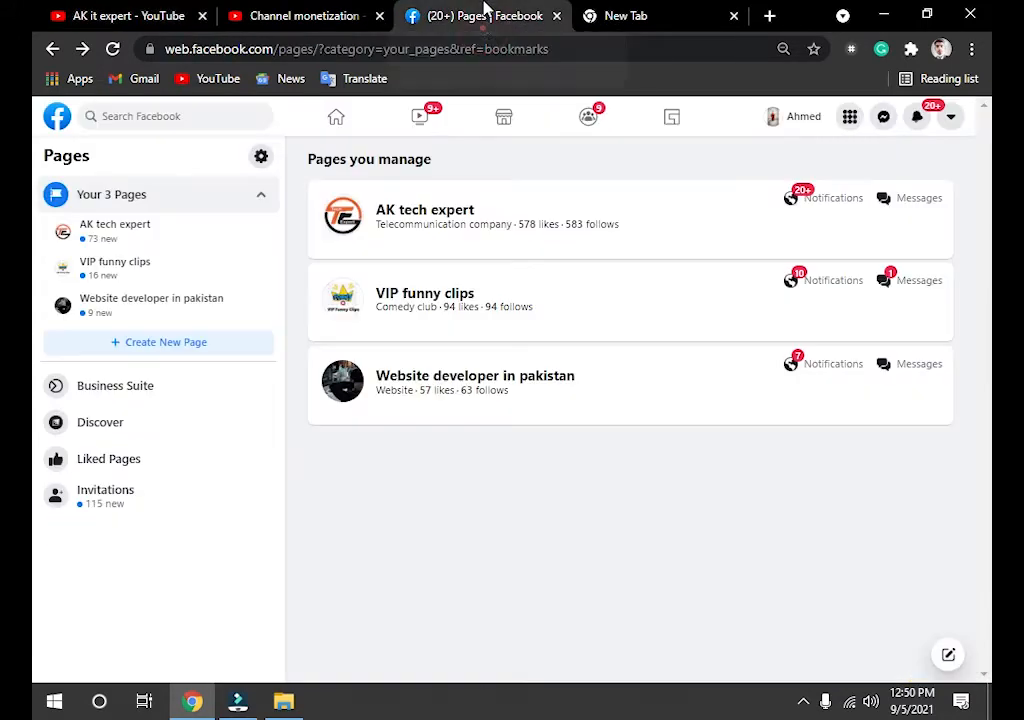
pyautogui.click(341, 213)
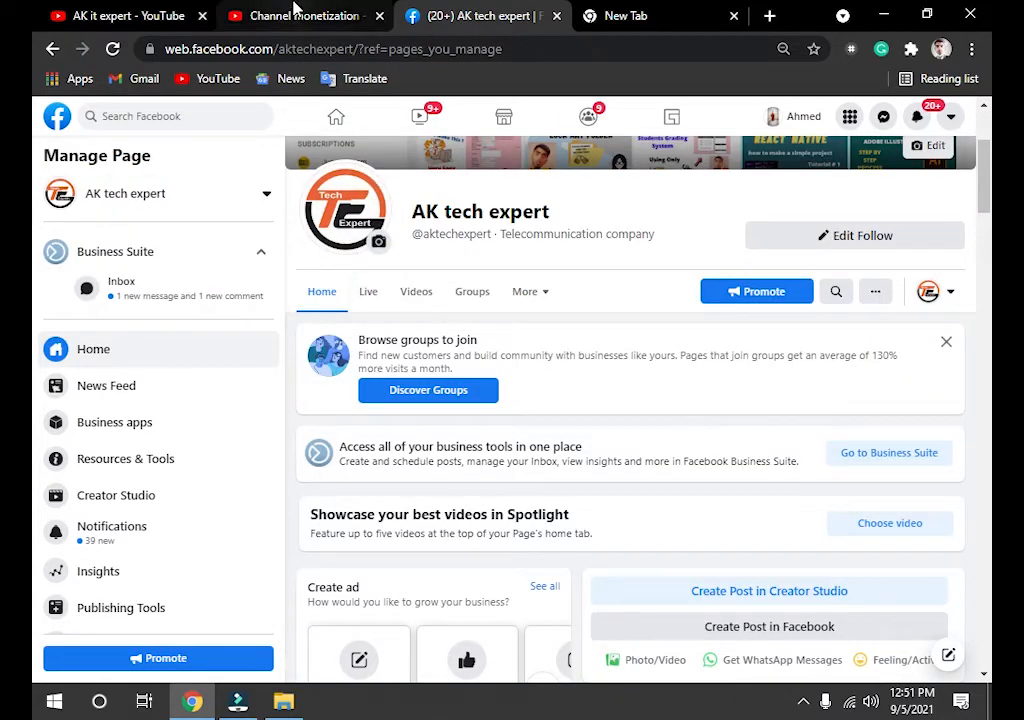
pyautogui.click(165, 12)
# Step: Open pk.page in the empty browser tab and log in to reach the website dashboard
pyautogui.click(705, 17)
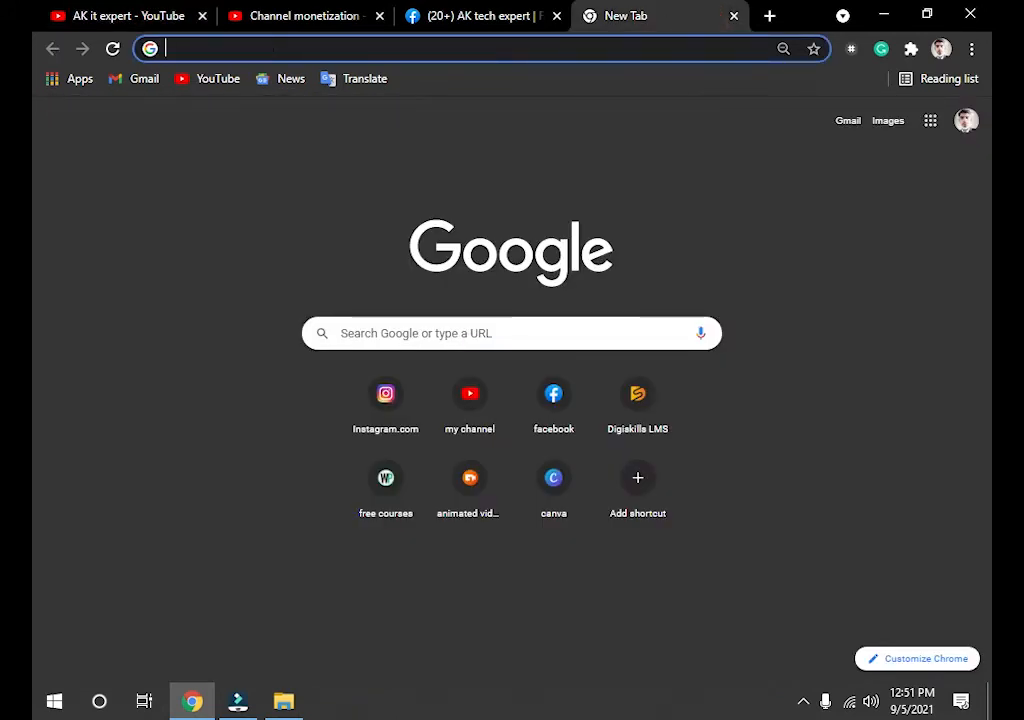
pyautogui.write('pk')
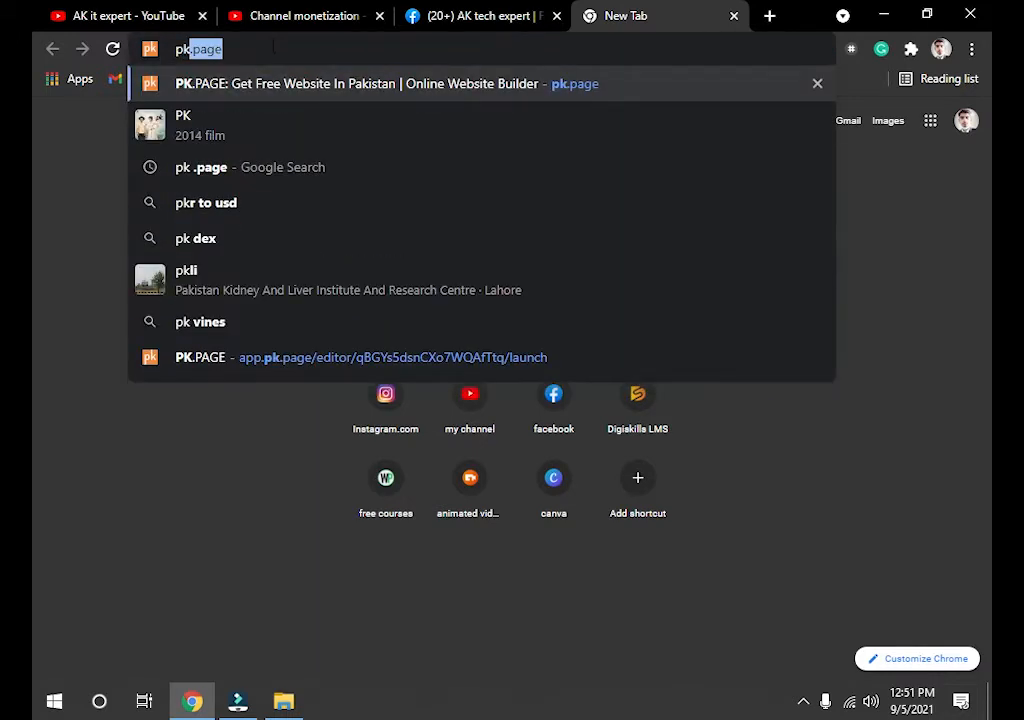
pyautogui.press('Return')
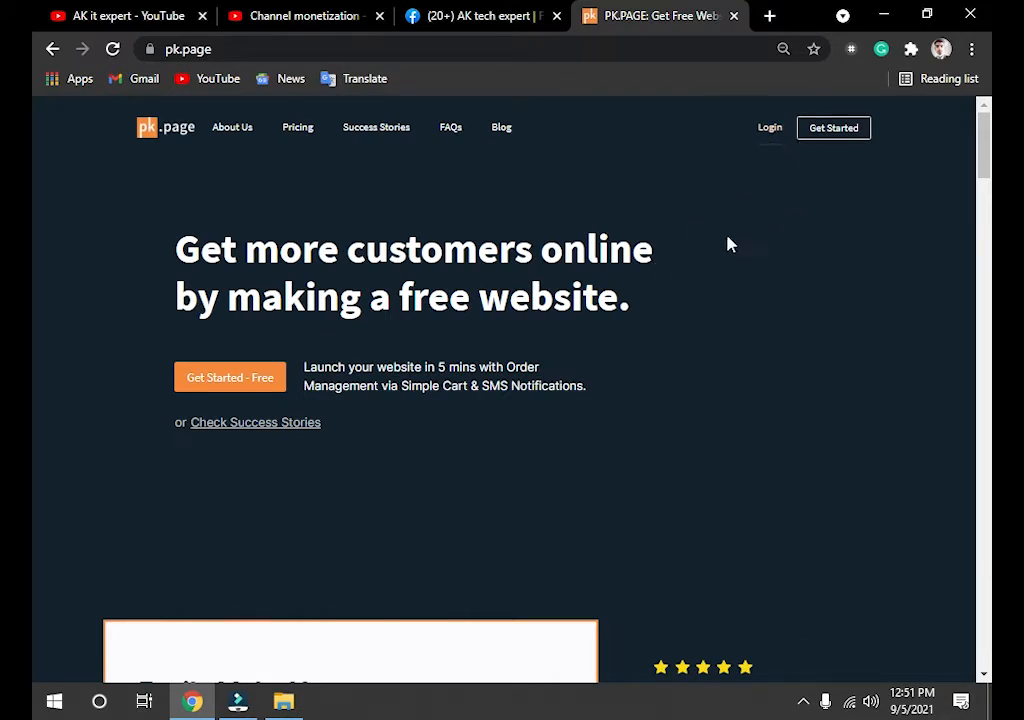
pyautogui.click(767, 129)
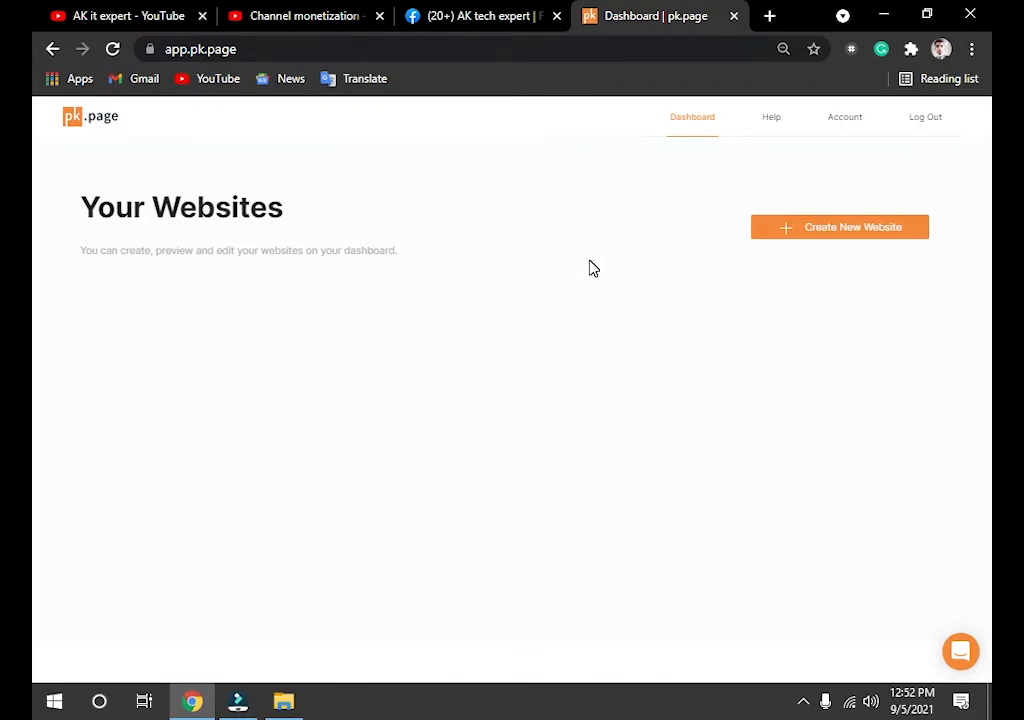
# Step: Start a new website named akitexpert and choose the Business category for it
pyautogui.click(857, 231)
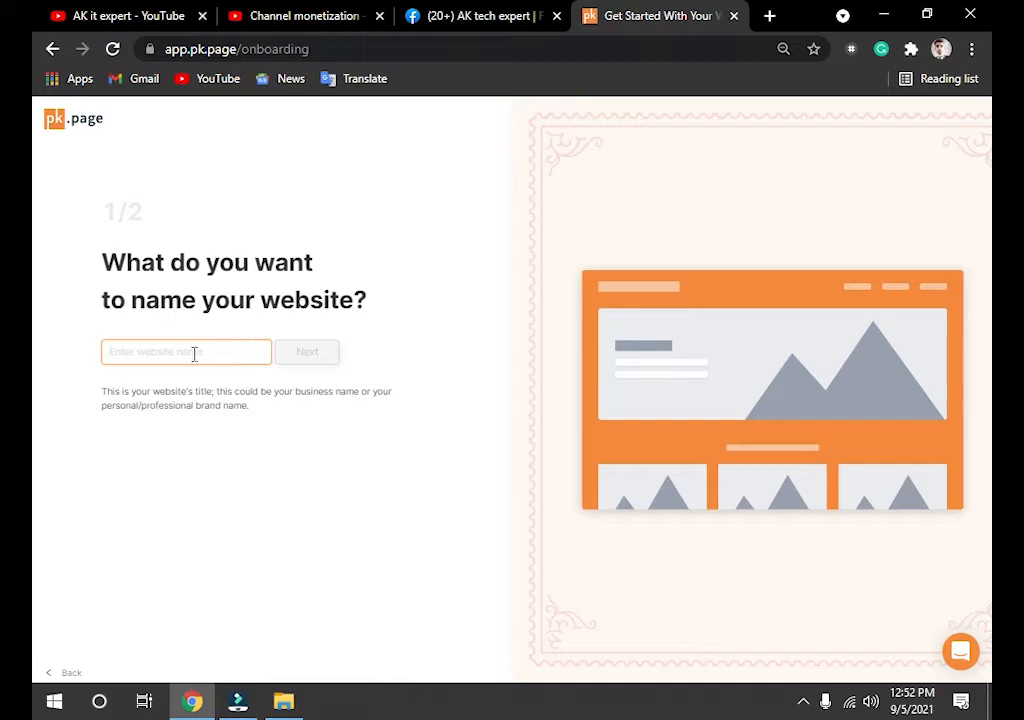
pyautogui.write('ak')
pyautogui.write('itexpert')
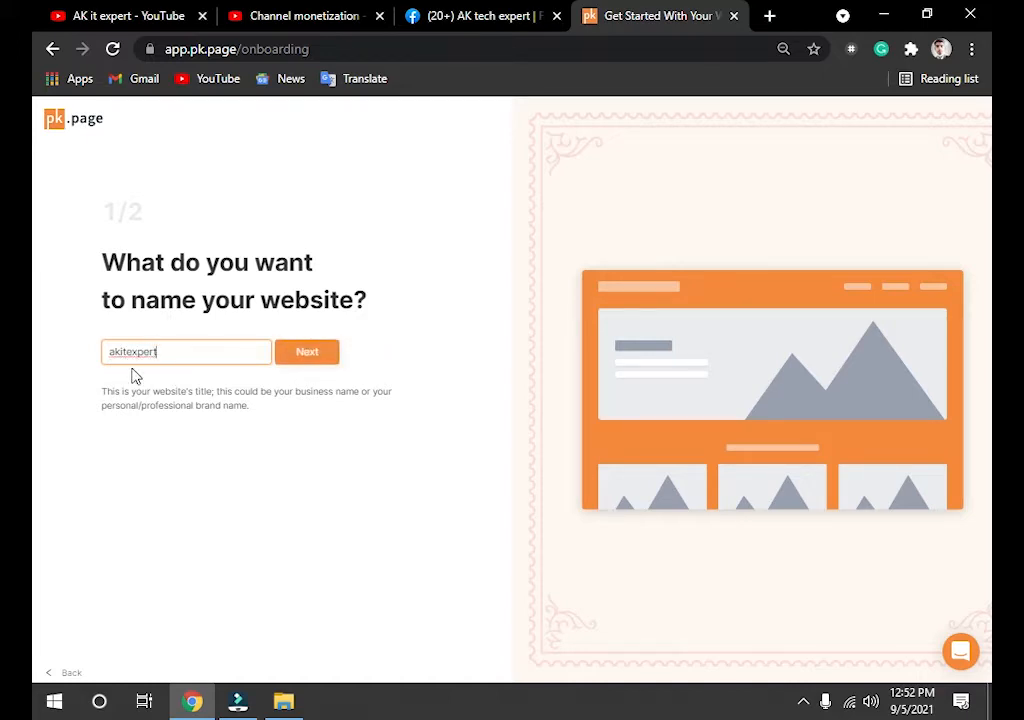
pyautogui.click(314, 356)
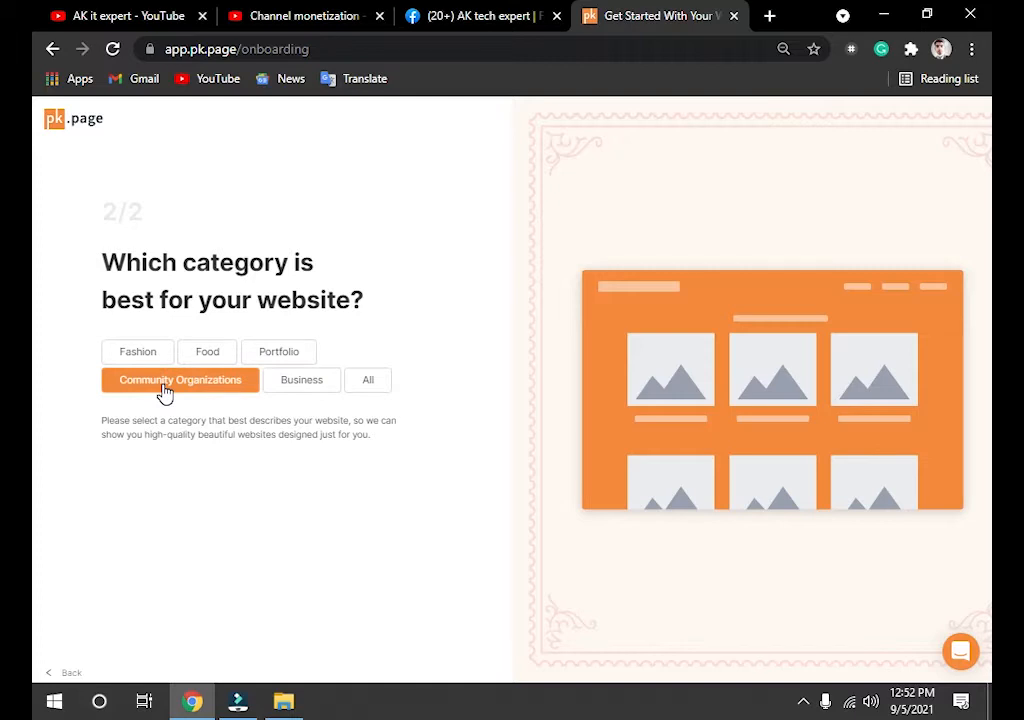
pyautogui.click(292, 386)
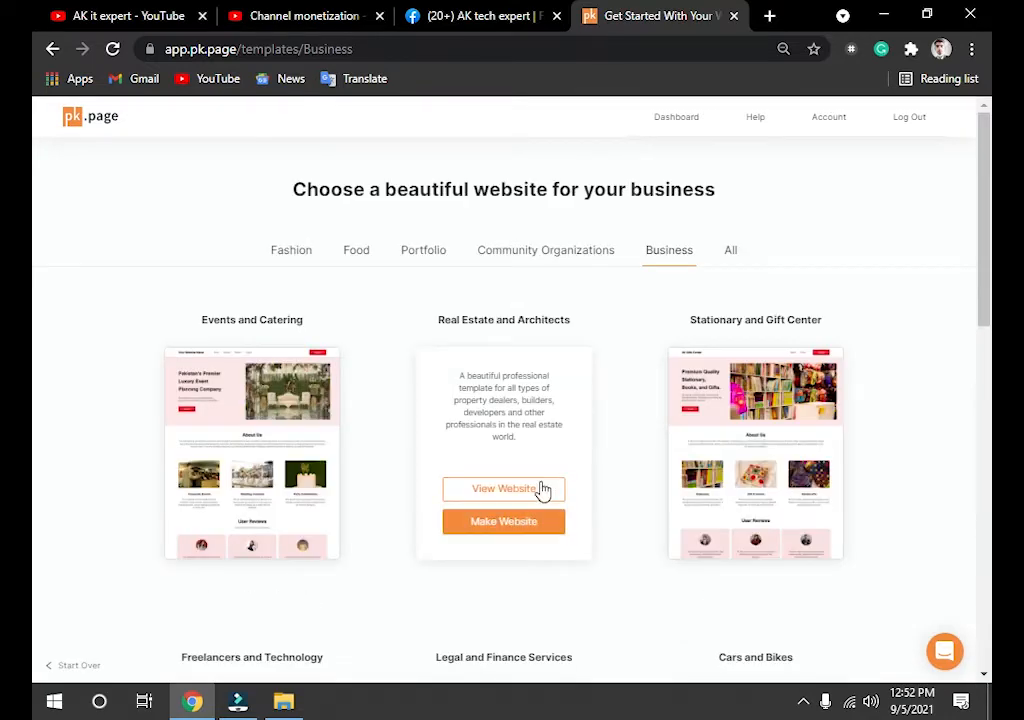
# Step: Find the Freelancers and Technology template and look through its live website preview
pyautogui.scroll(-4, 540, 437)
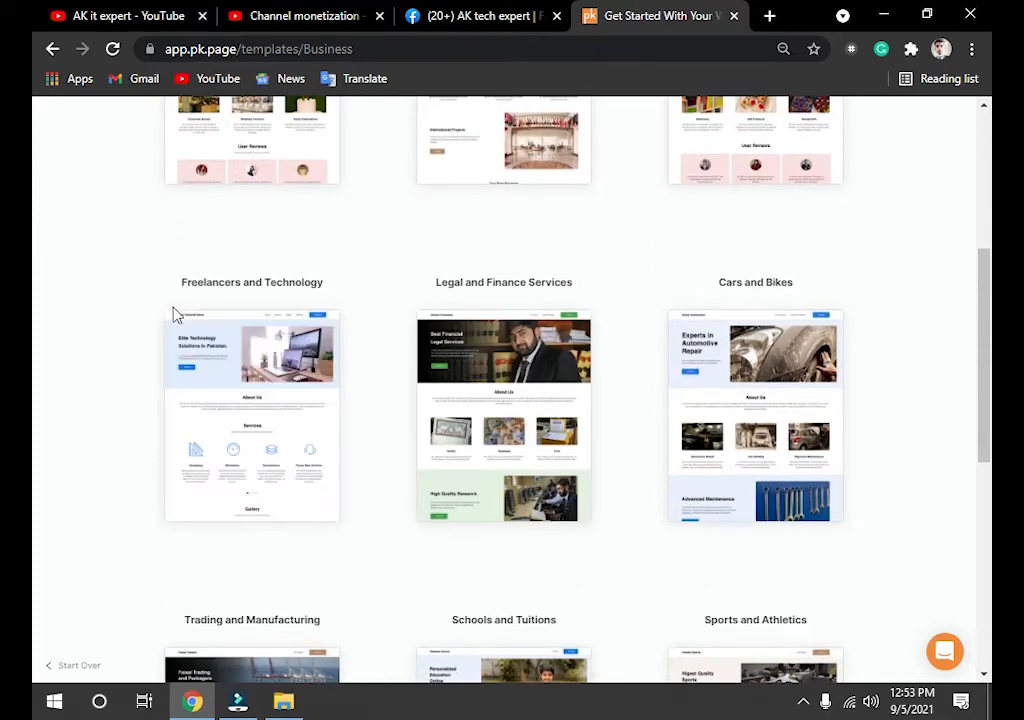
pyautogui.moveTo(254, 418)
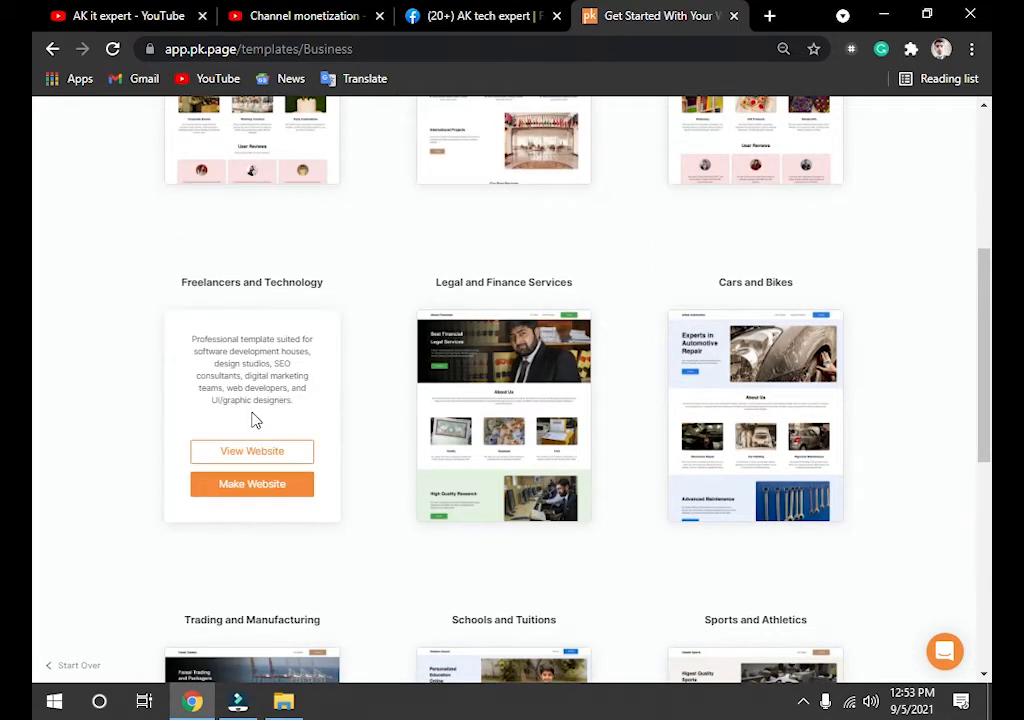
pyautogui.scroll(-1, 223, 447)
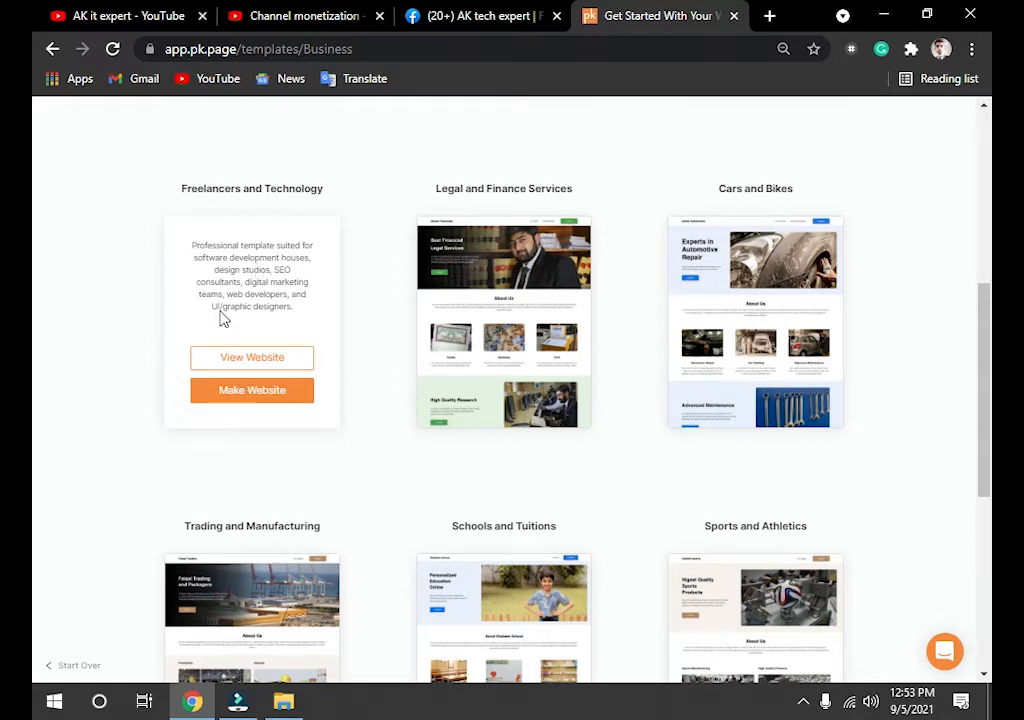
pyautogui.click(245, 360)
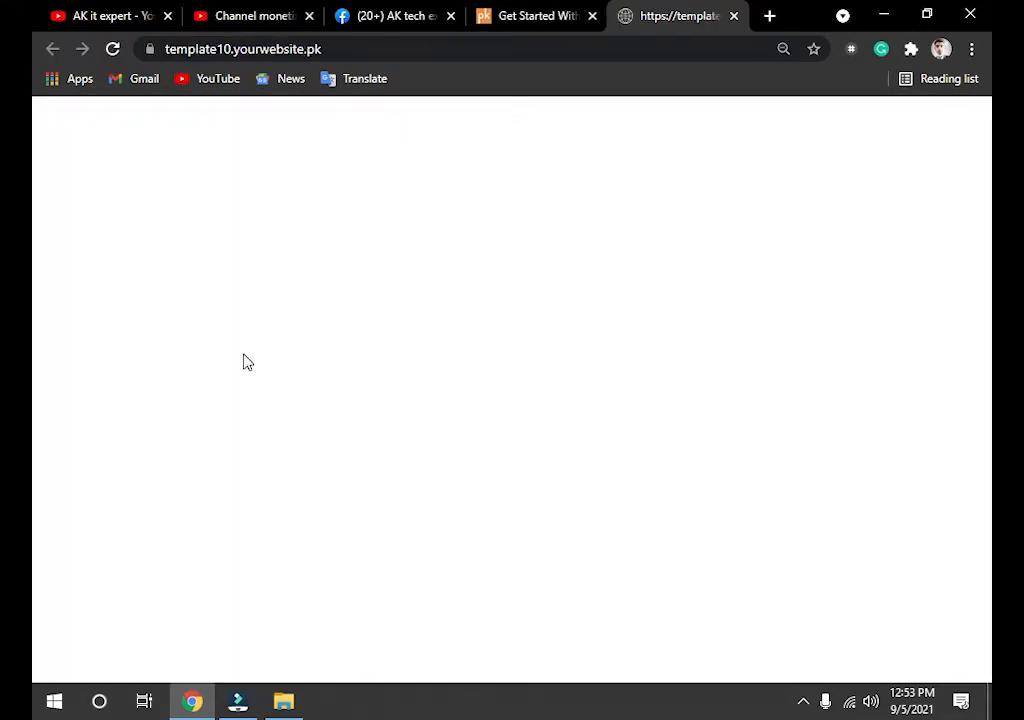
pyautogui.scroll(-15, 533, 270)
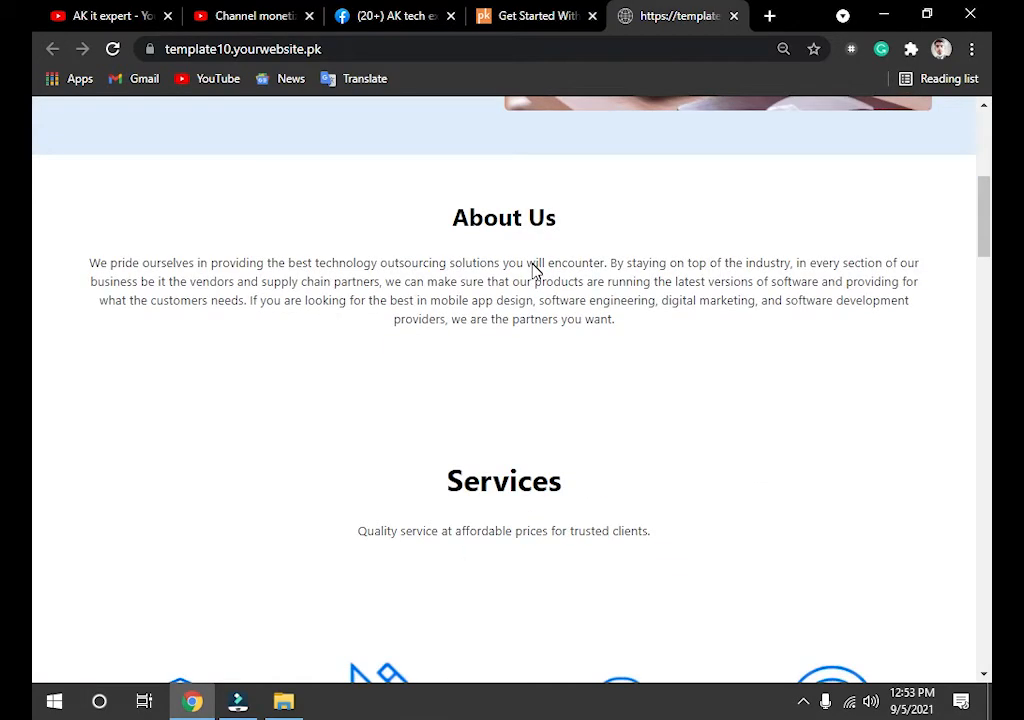
pyautogui.scroll(15, 533, 270)
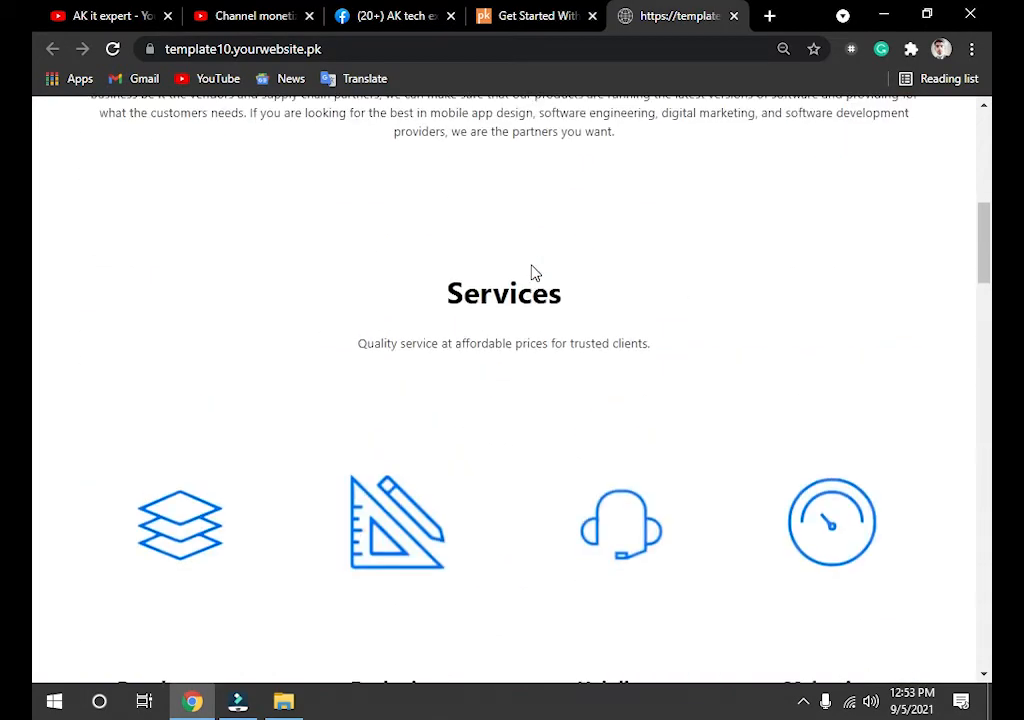
pyautogui.scroll(1, 708, 323)
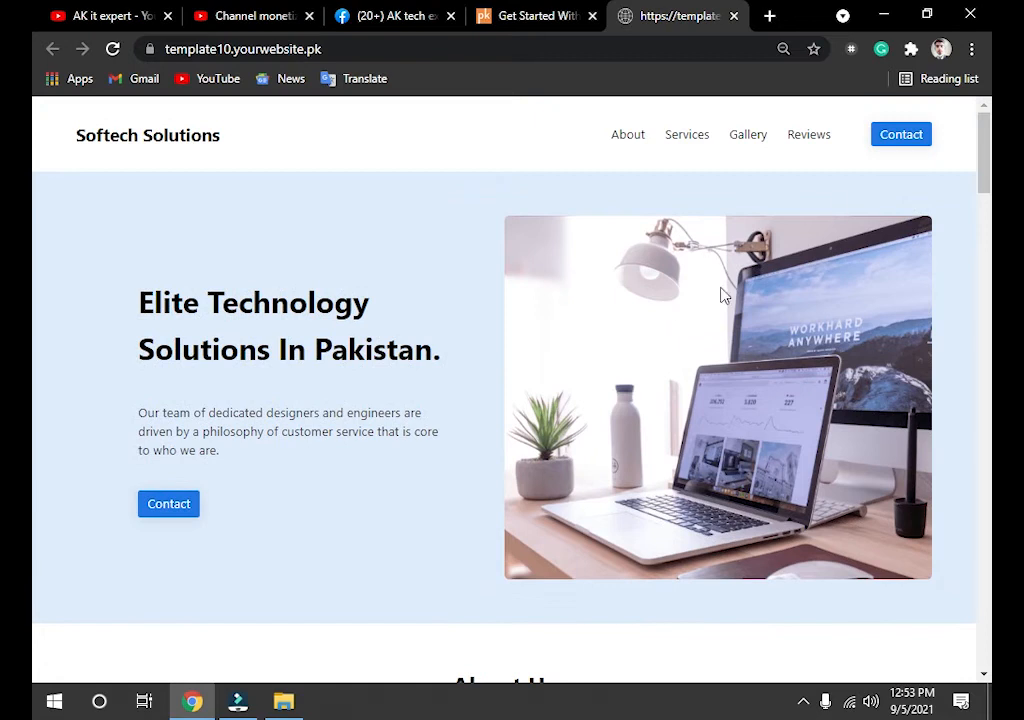
# Step: Return to the template list and make the website from the Freelancers and Technology template
pyautogui.click(545, 16)
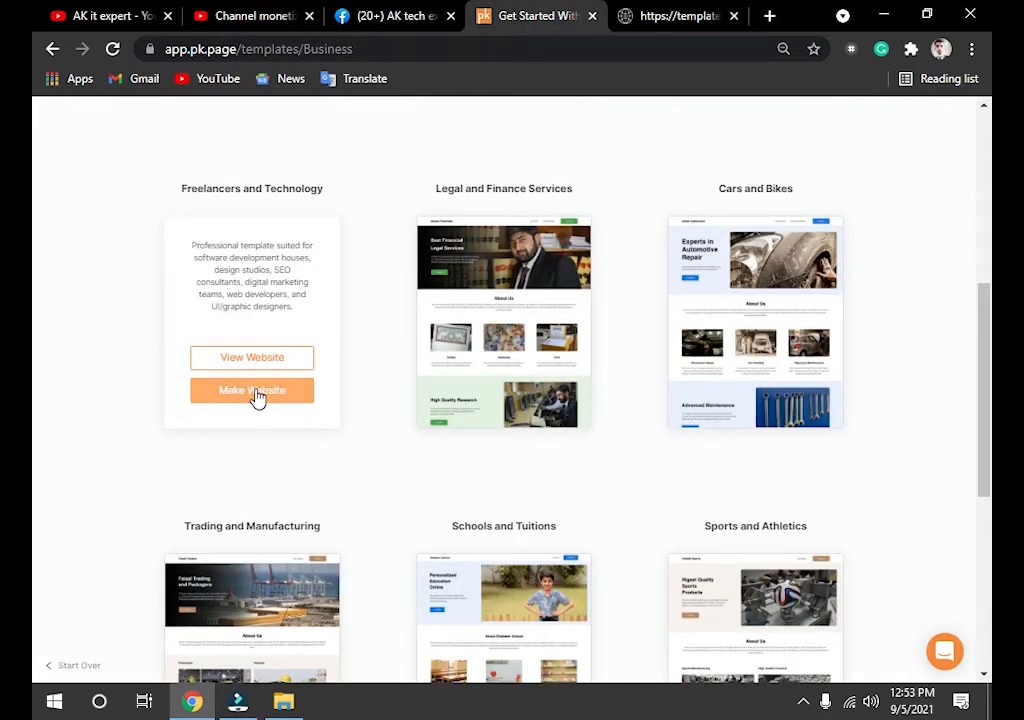
pyautogui.click(258, 396)
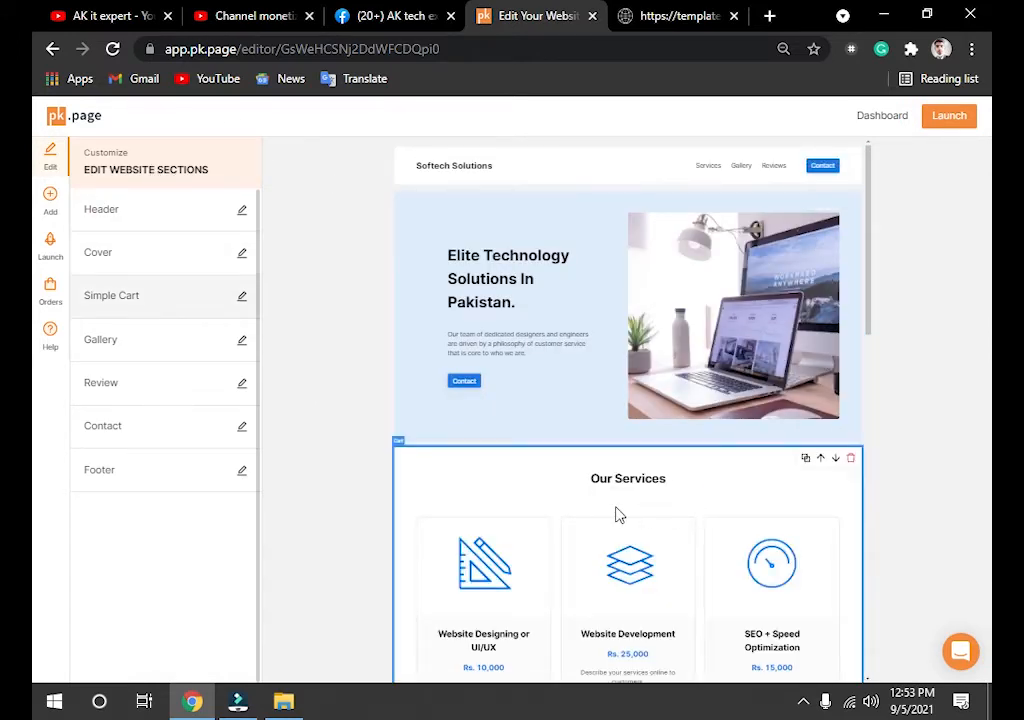
# Step: Examine the new website's sections in the editor, from the header and cover down to the reviews and contact form
pyautogui.scroll(-3, 670, 270)
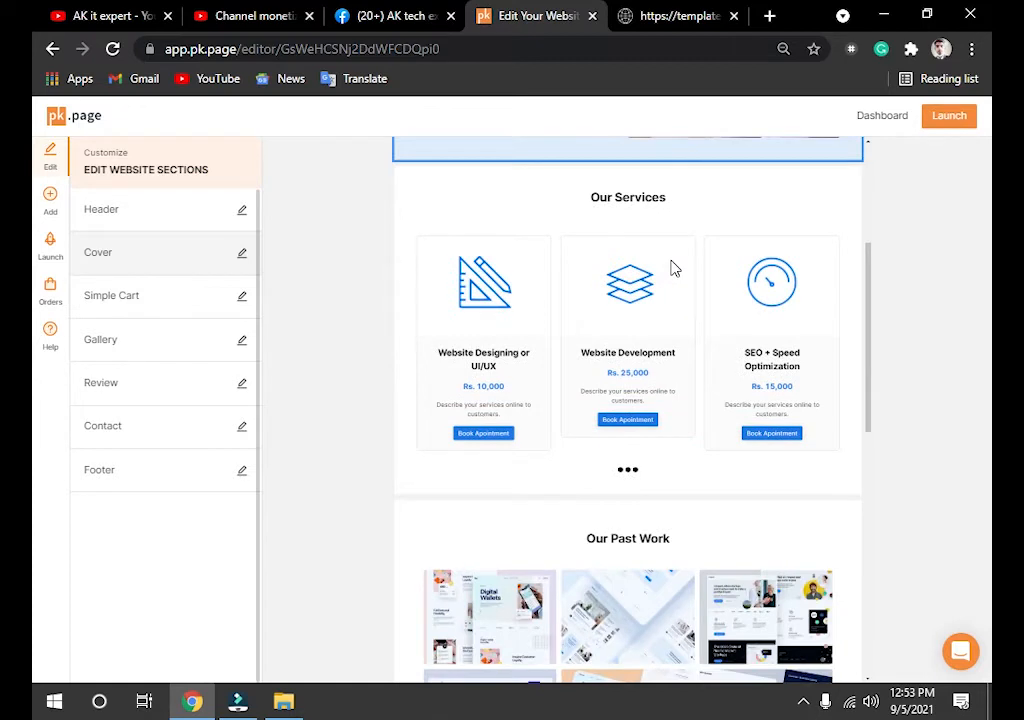
pyautogui.scroll(-3, 674, 268)
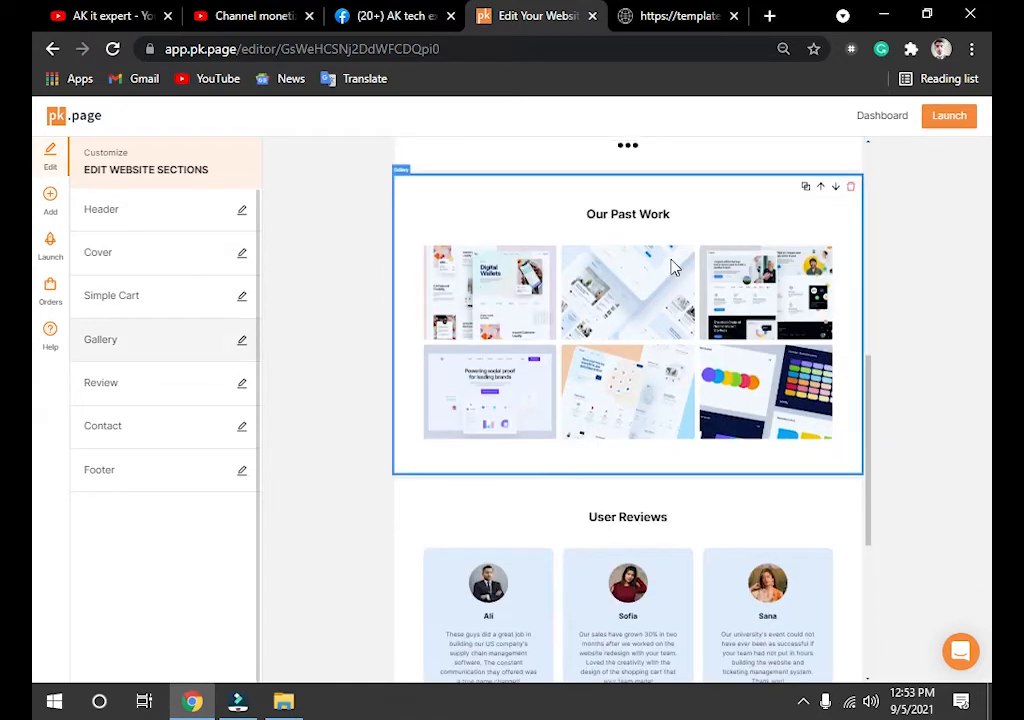
pyautogui.scroll(3, 674, 268)
pyautogui.scroll(3, 674, 268)
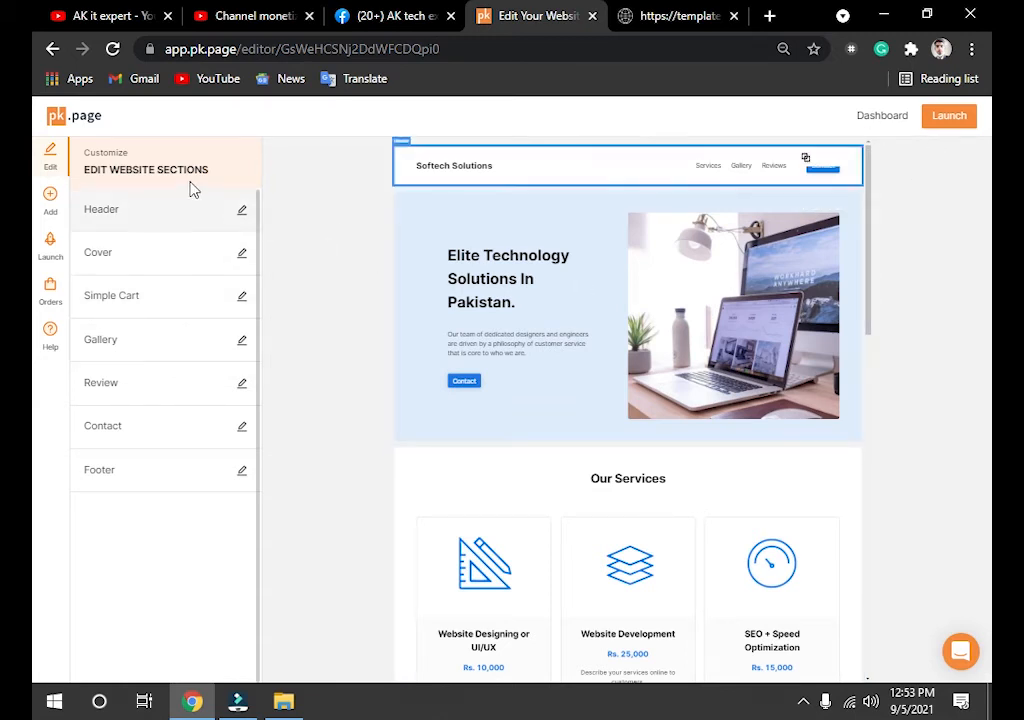
pyautogui.scroll(-5, 679, 245)
pyautogui.scroll(-5, 679, 245)
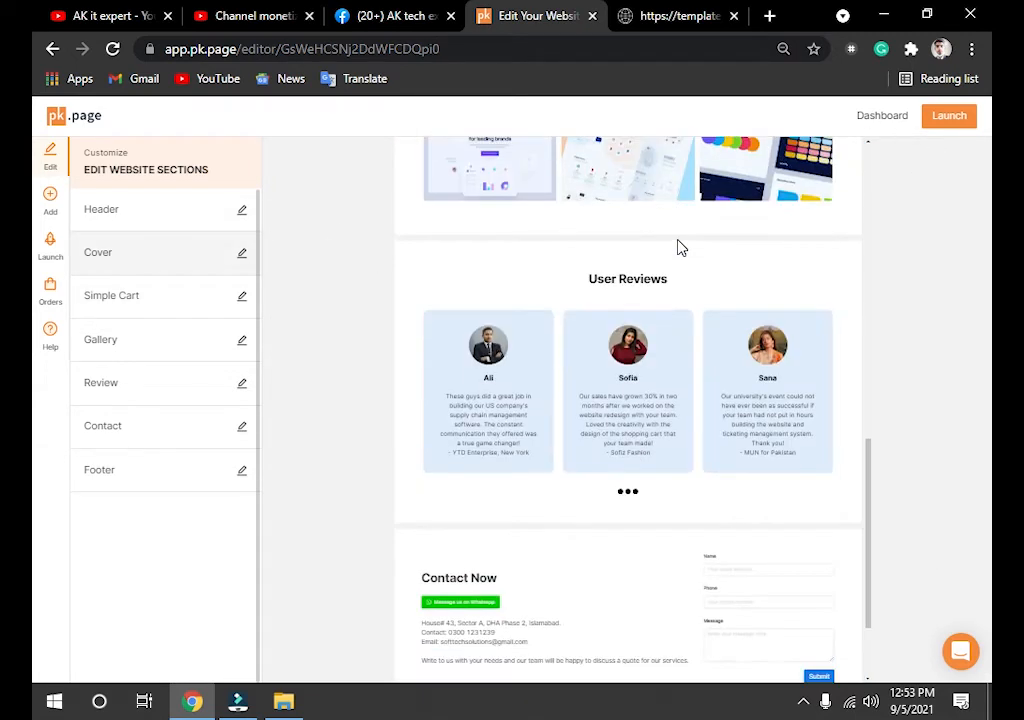
pyautogui.scroll(6, 679, 245)
pyautogui.scroll(3, 679, 245)
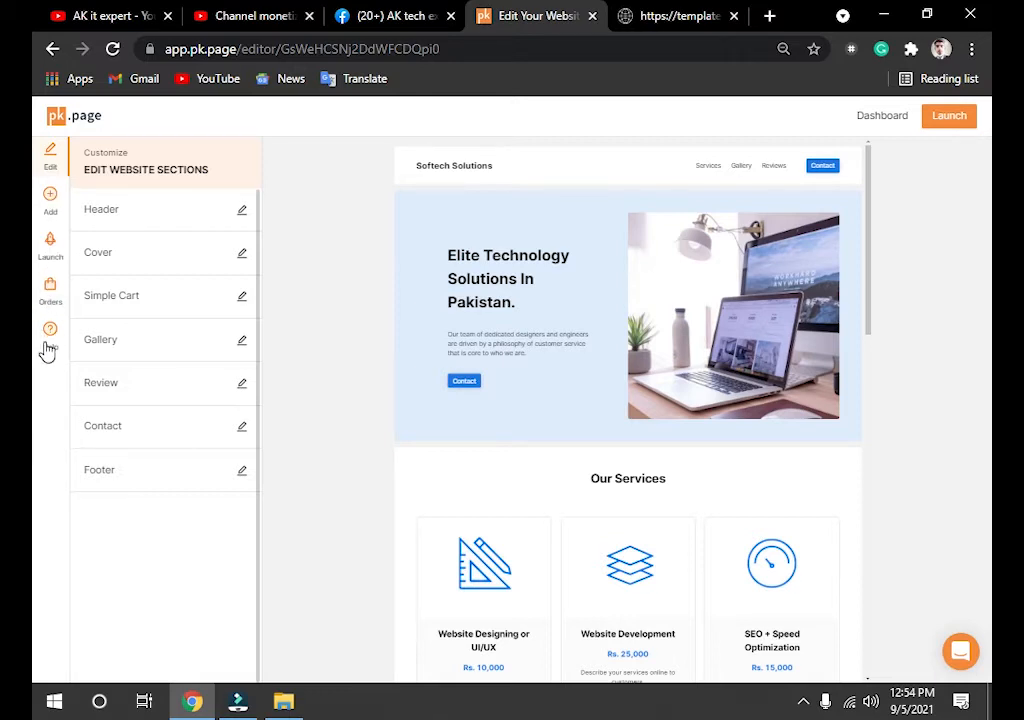
# Step: Open the launch page in a separate tab and select the free starter plan with the akitexpert.pk.page domain
pyautogui.rightClick(941, 125)
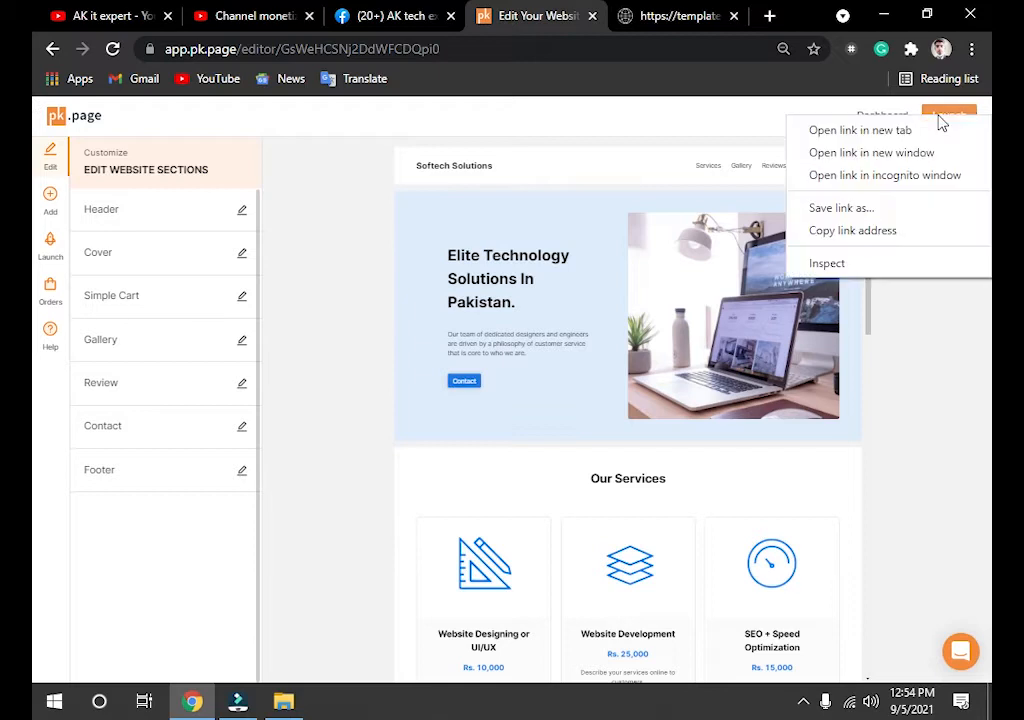
pyautogui.click(838, 131)
pyautogui.click(665, 12)
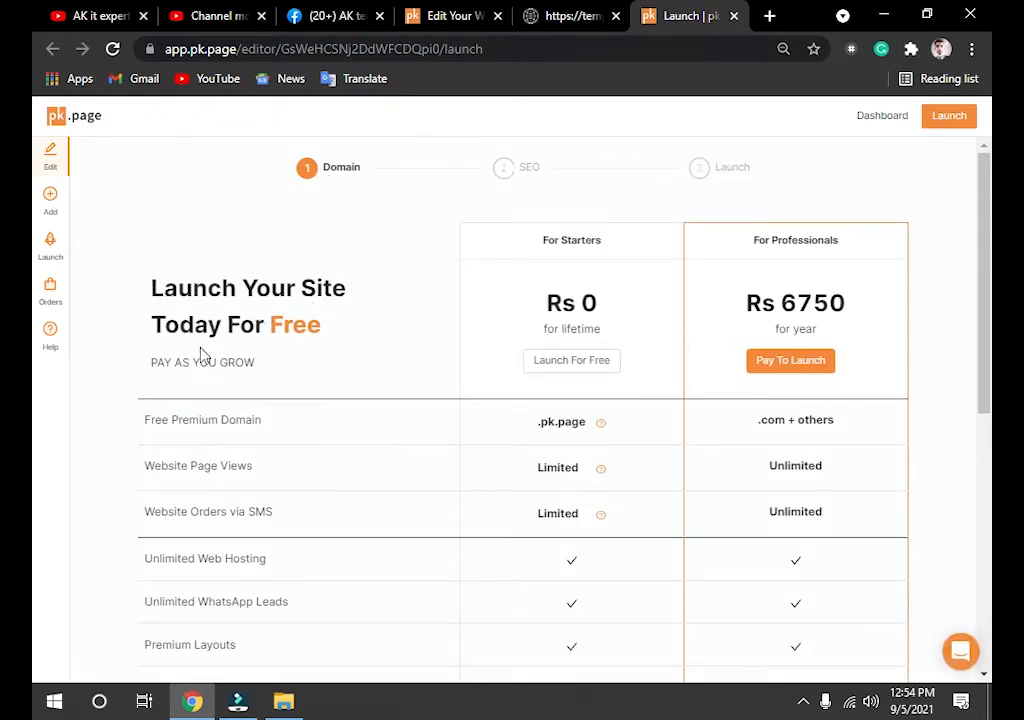
pyautogui.click(571, 361)
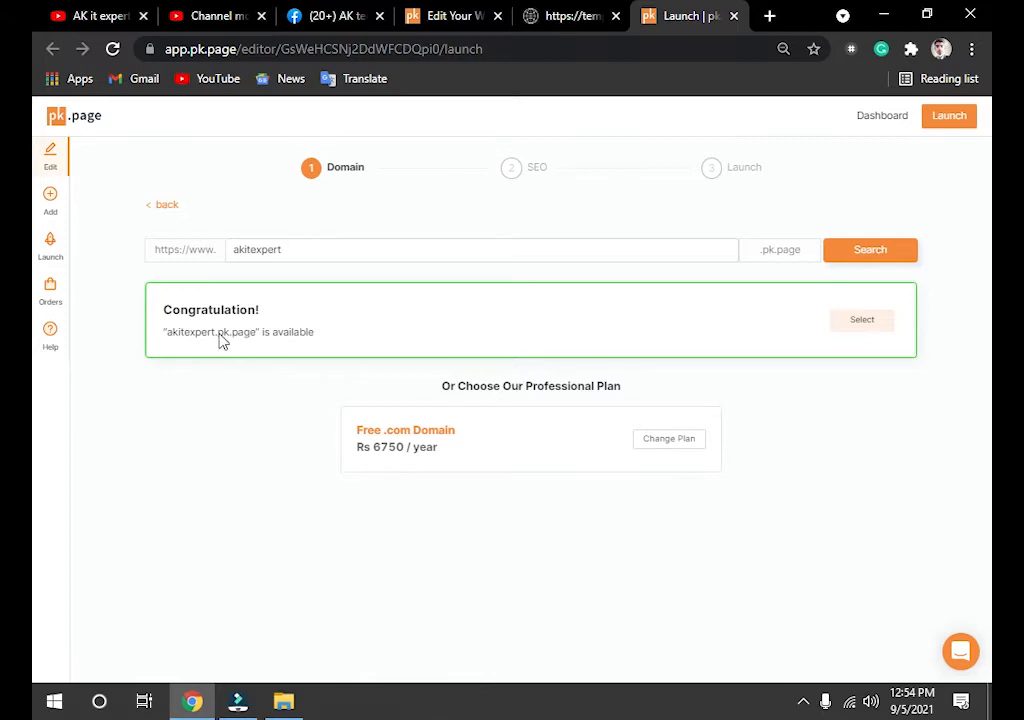
pyautogui.click(858, 326)
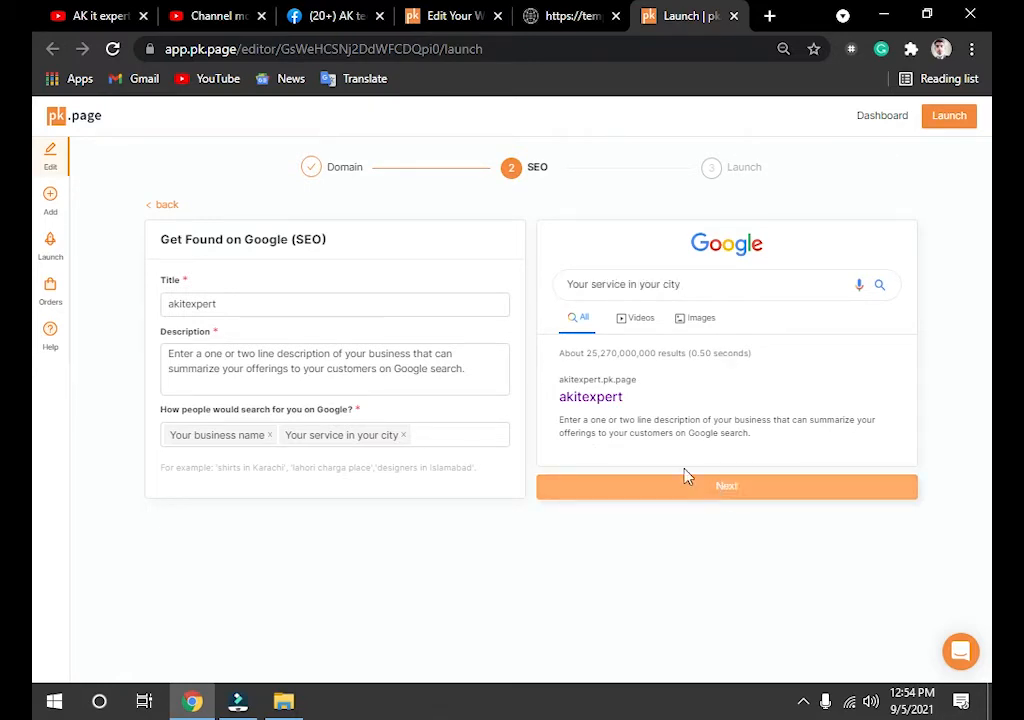
# Step: Accept the default SEO details and launch the free website
pyautogui.click(729, 490)
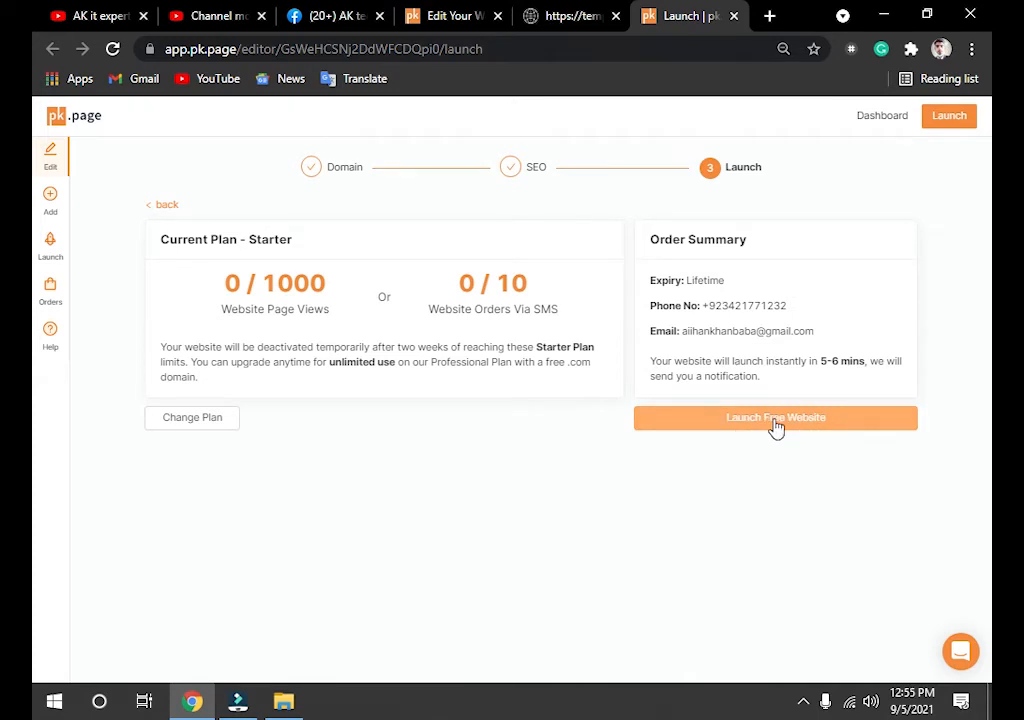
pyautogui.click(757, 423)
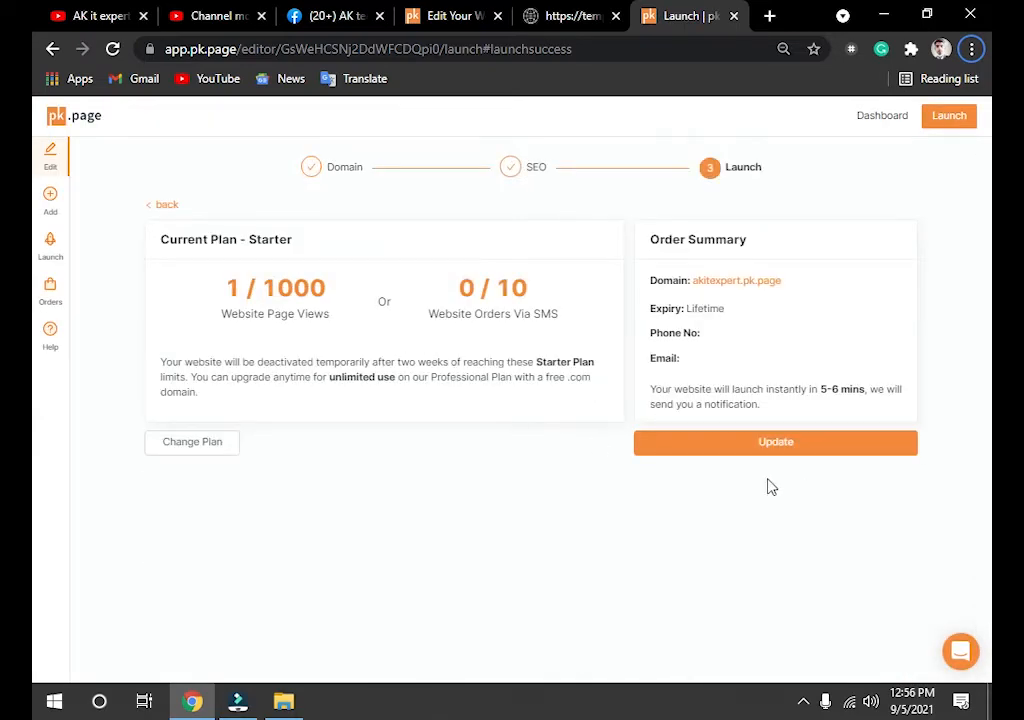
# Step: Visit akitexpert.pk.page in a new tab and look through the published page's cover and services sections
pyautogui.click(769, 17)
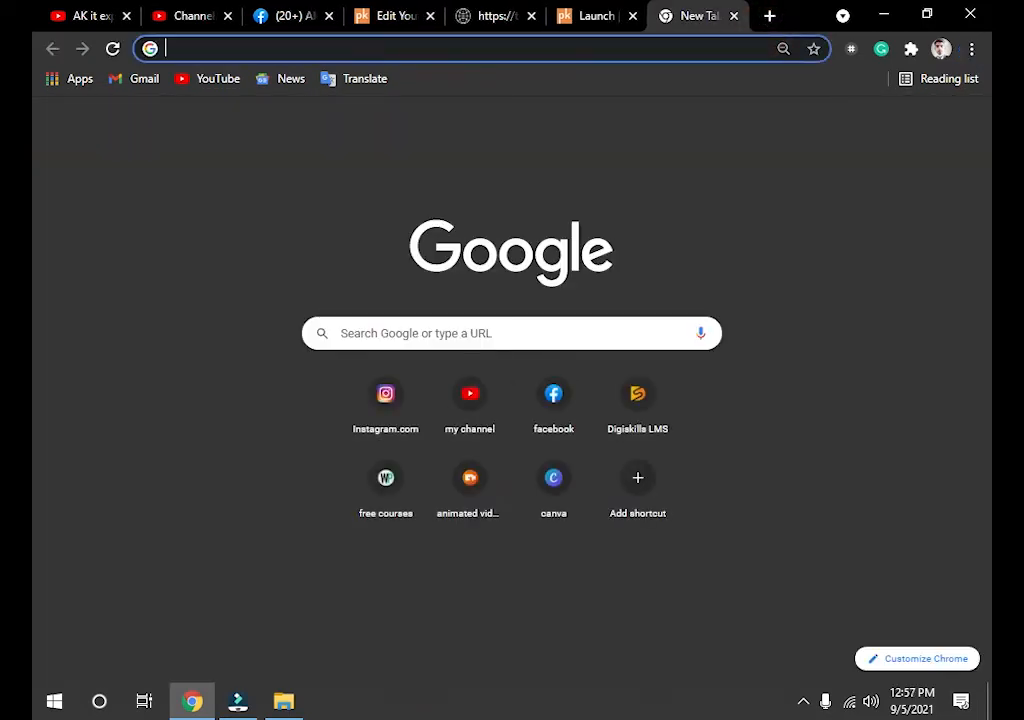
pyautogui.click(565, 47)
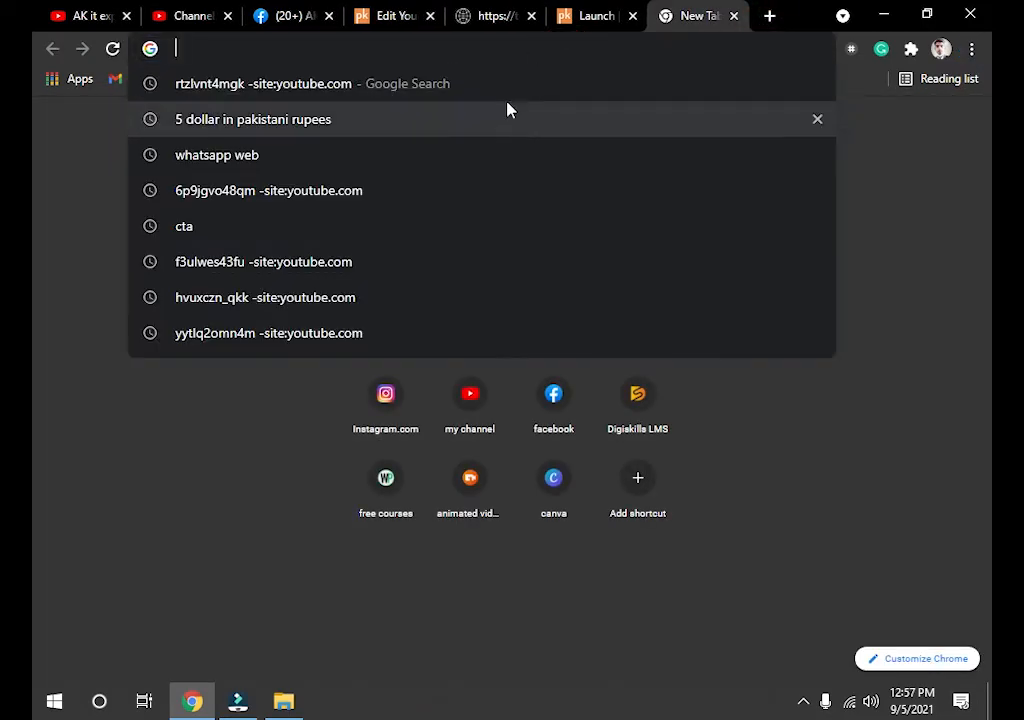
pyautogui.write('ak')
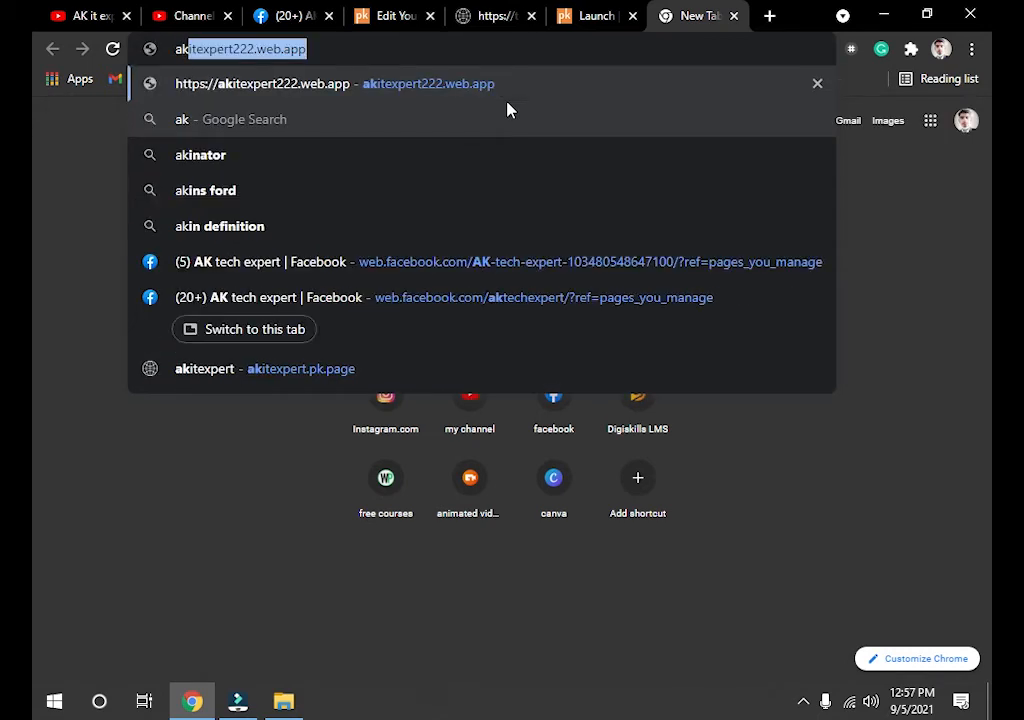
pyautogui.write('itexp')
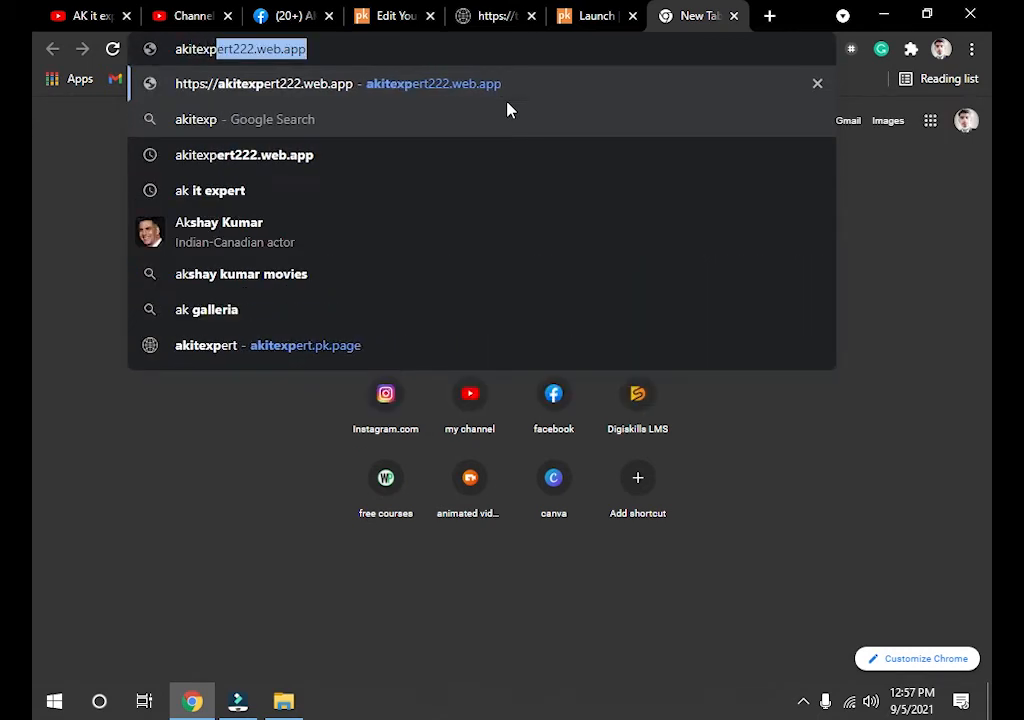
pyautogui.write('ert.pk.page')
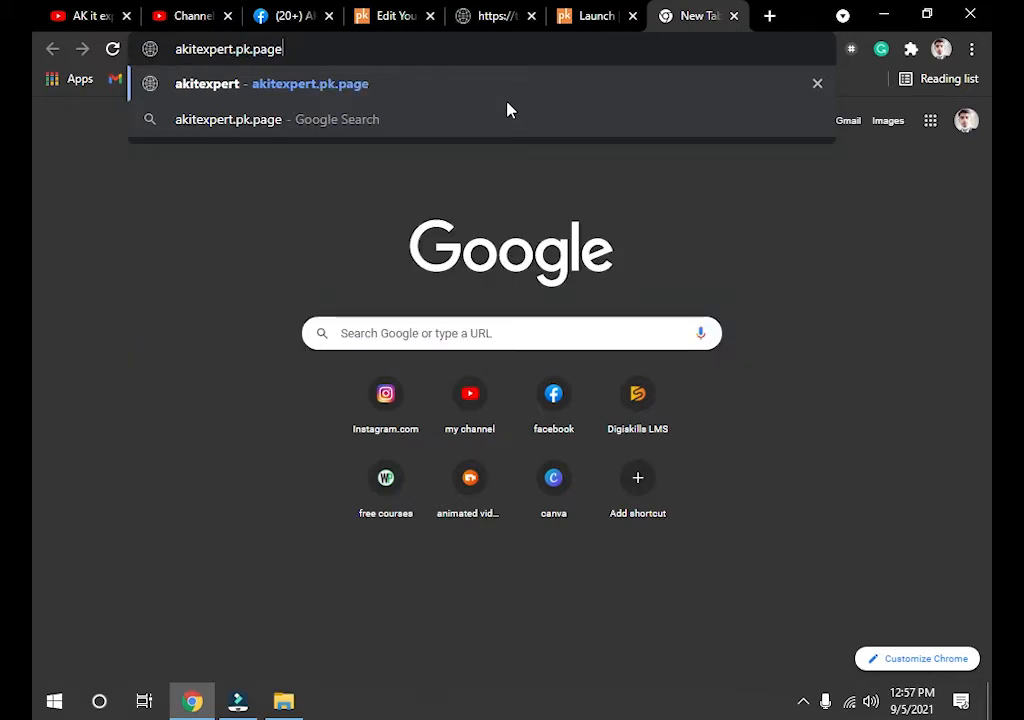
pyautogui.press('Return')
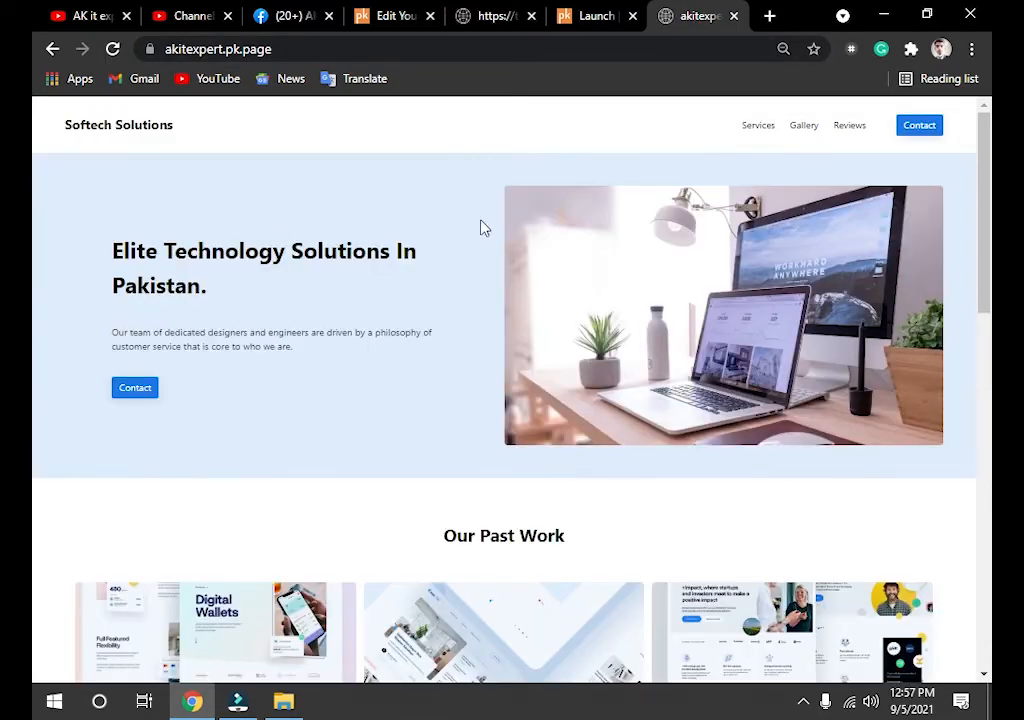
pyautogui.scroll(-2, 619, 331)
pyautogui.scroll(2, 615, 329)
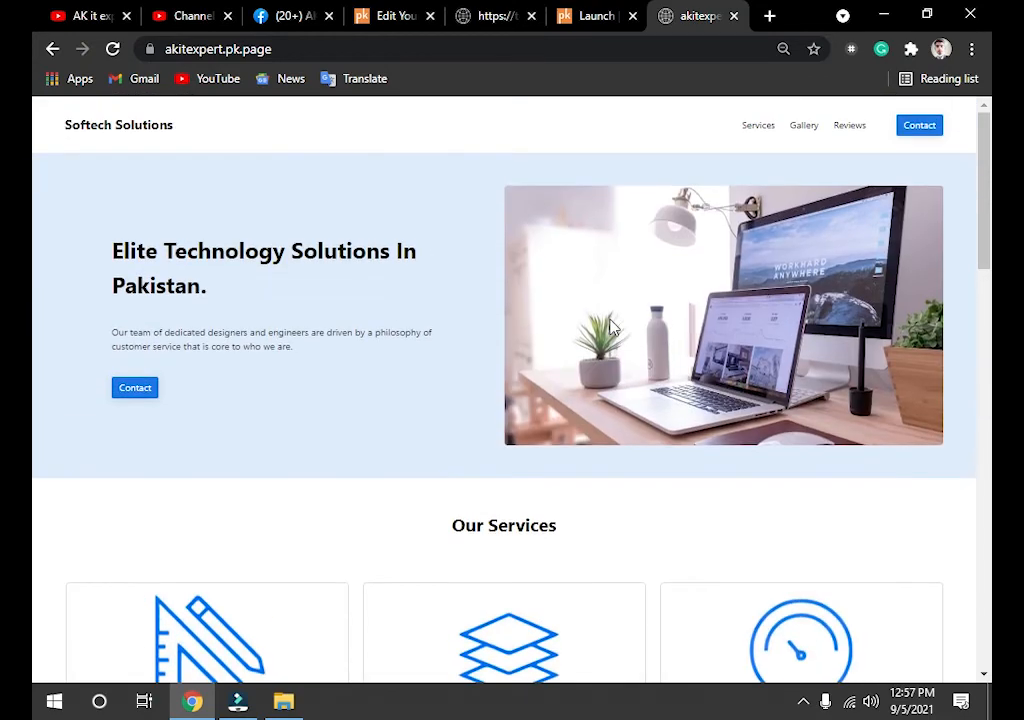
pyautogui.scroll(-7, 510, 309)
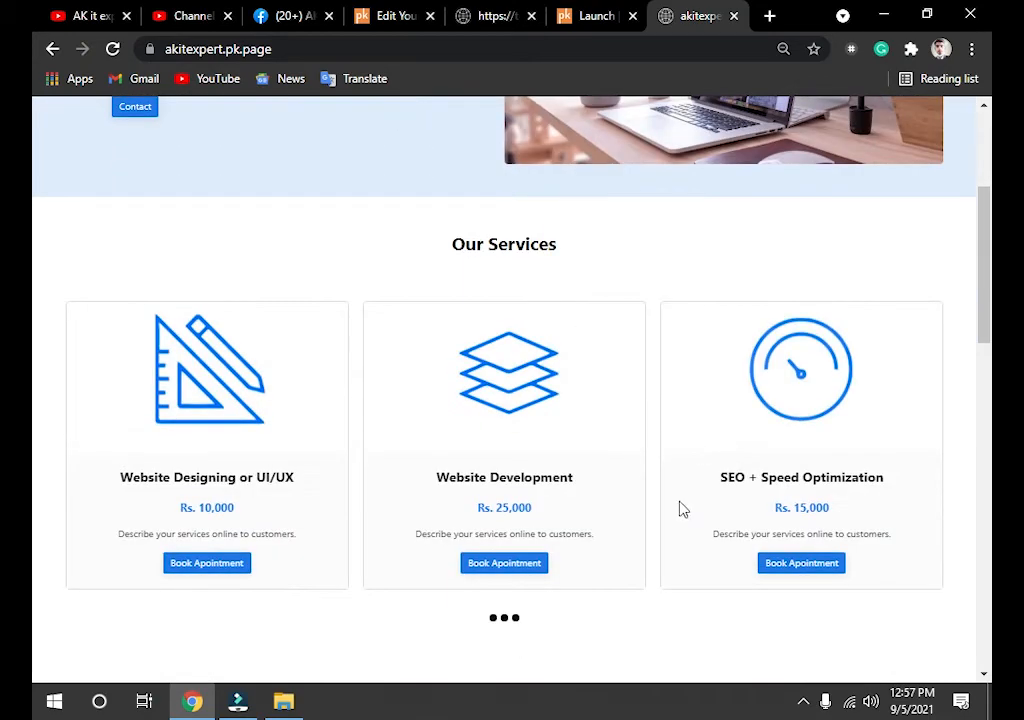
pyautogui.scroll(-5, 563, 473)
pyautogui.scroll(10, 562, 473)
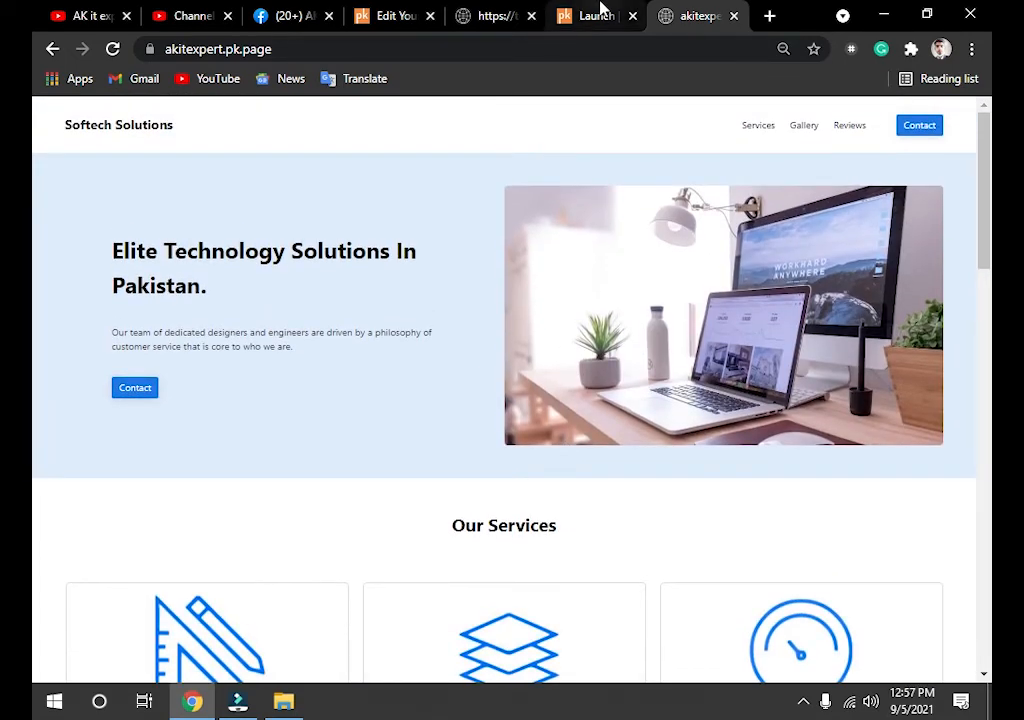
# Step: Return to the website editor and replace the header's logo text with AK IT EXPERT
pyautogui.click(598, 14)
pyautogui.click(389, 14)
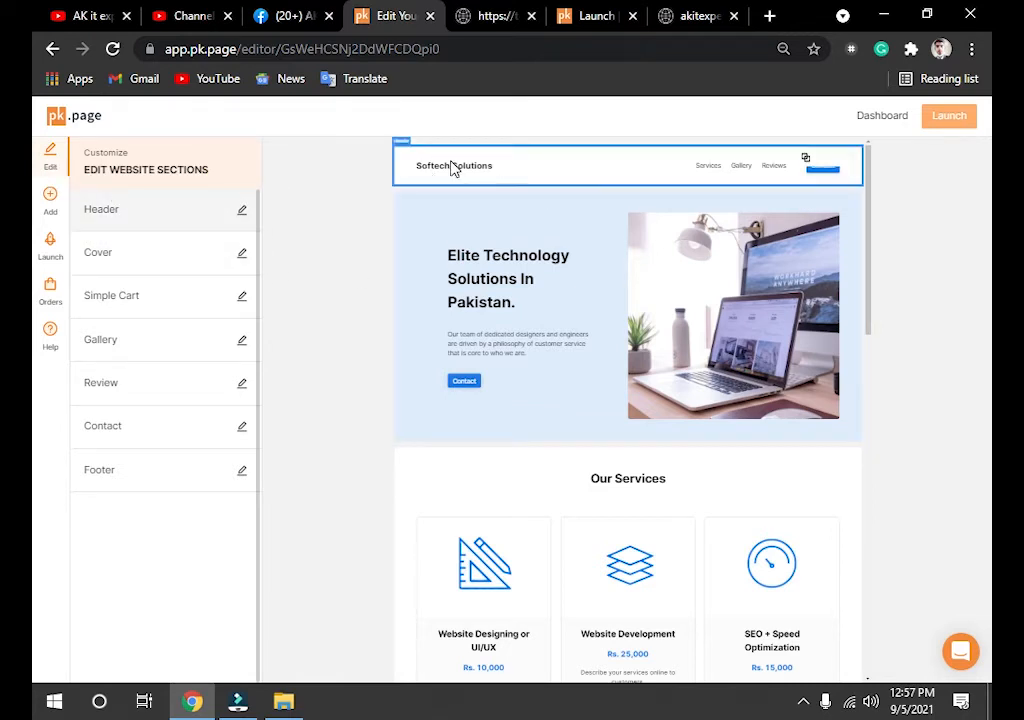
pyautogui.click(549, 178)
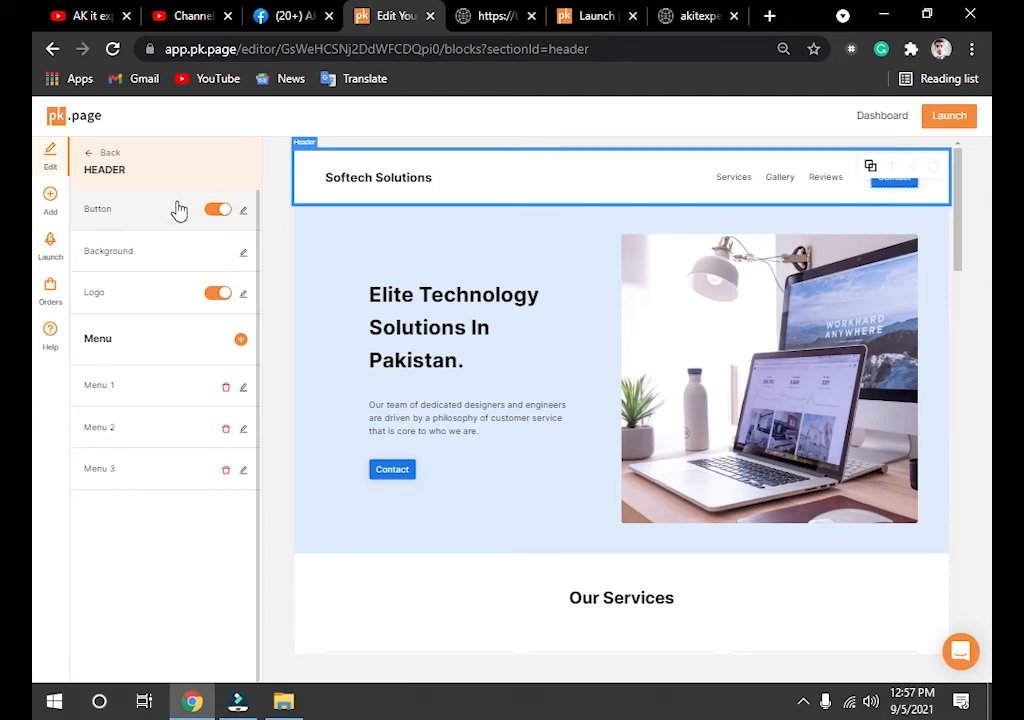
pyautogui.click(405, 180)
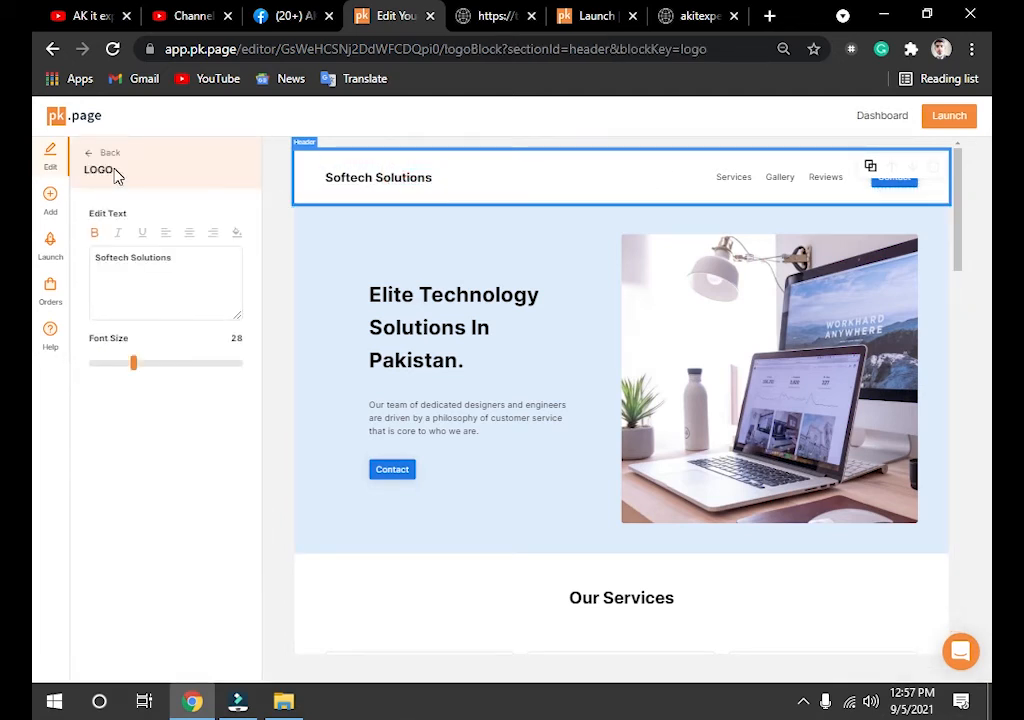
pyautogui.click(172, 257)
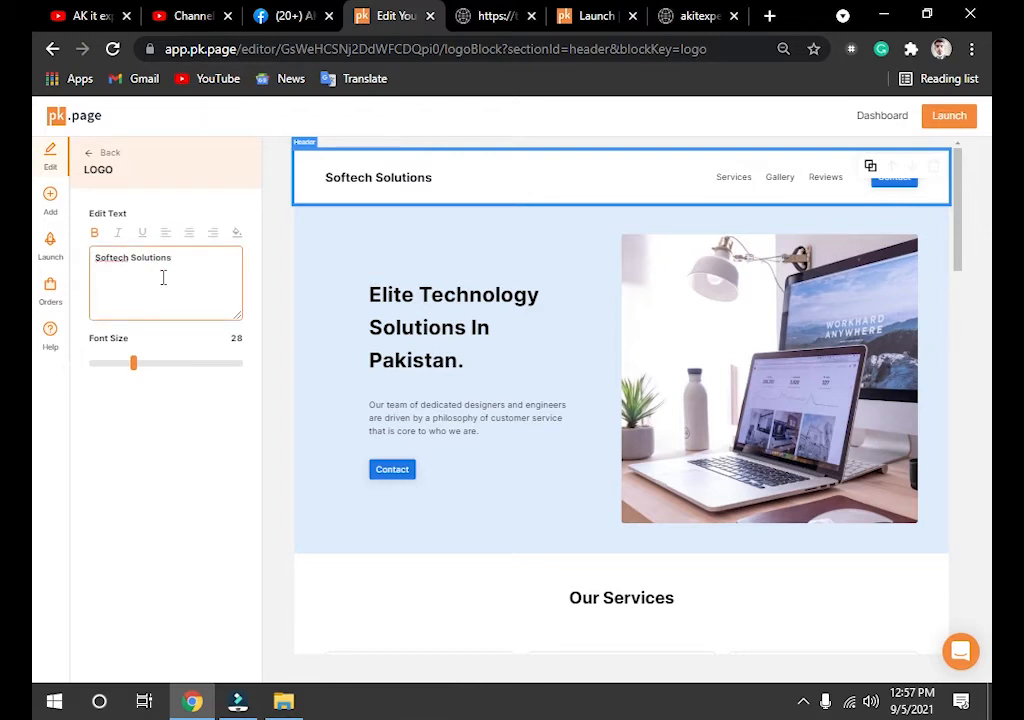
pyautogui.hotkey('ctrl', 'a')
pyautogui.press('BackSpace')
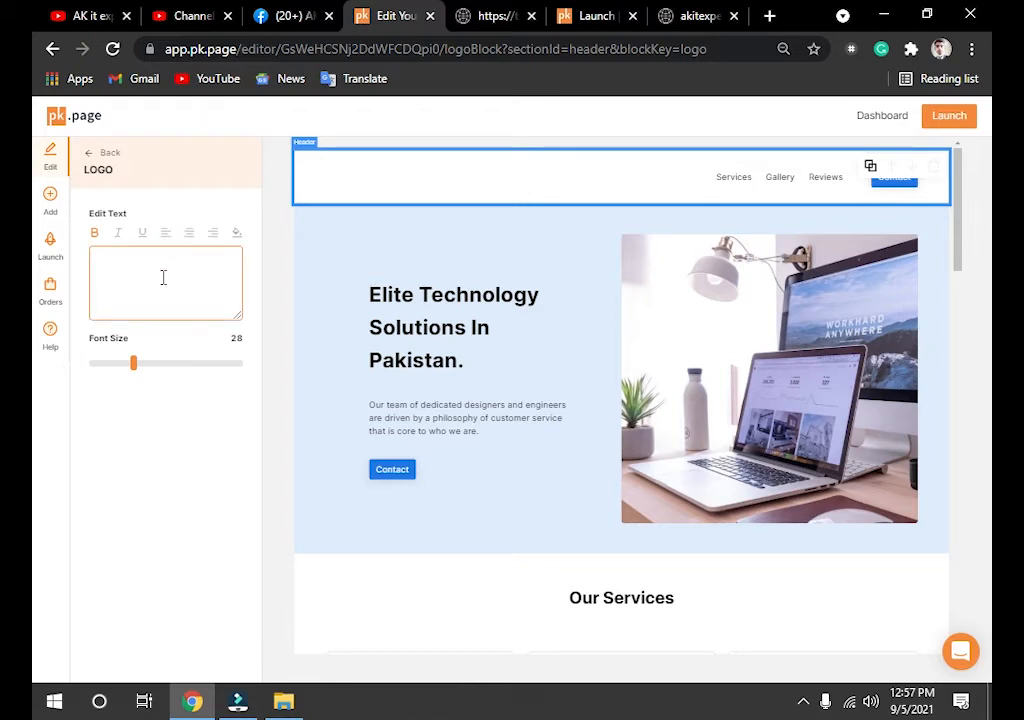
pyautogui.write('AK IT EXPERT')
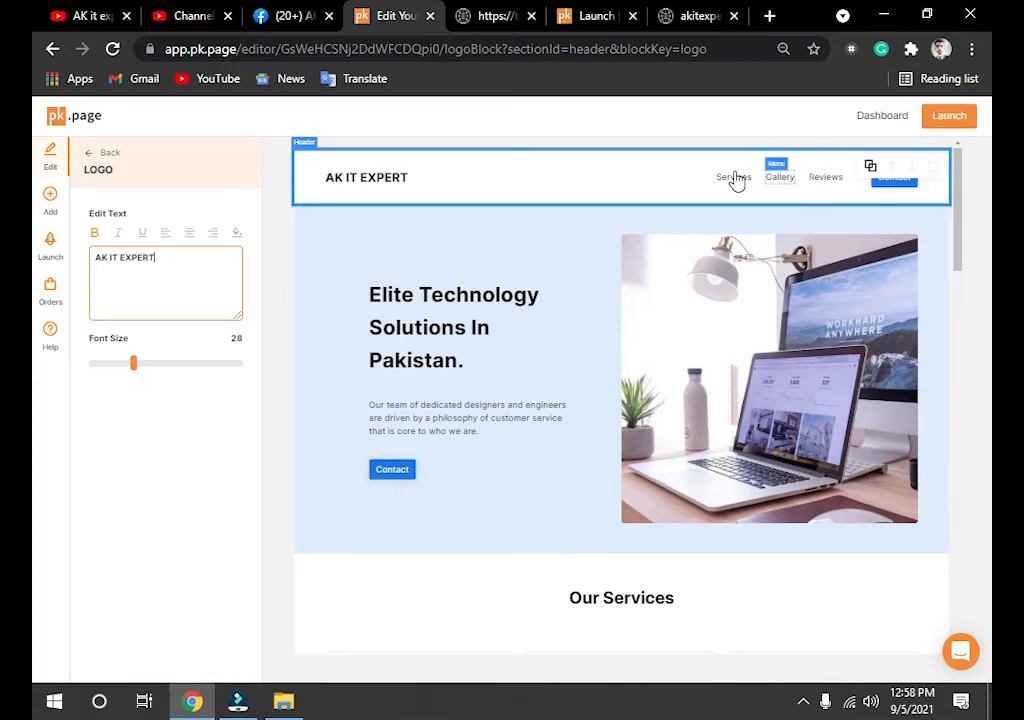
# Step: Set the header logo text's font size to 38 and underline it
pyautogui.moveTo(130, 372); pyautogui.dragTo(150, 372)
pyautogui.click(154, 402)
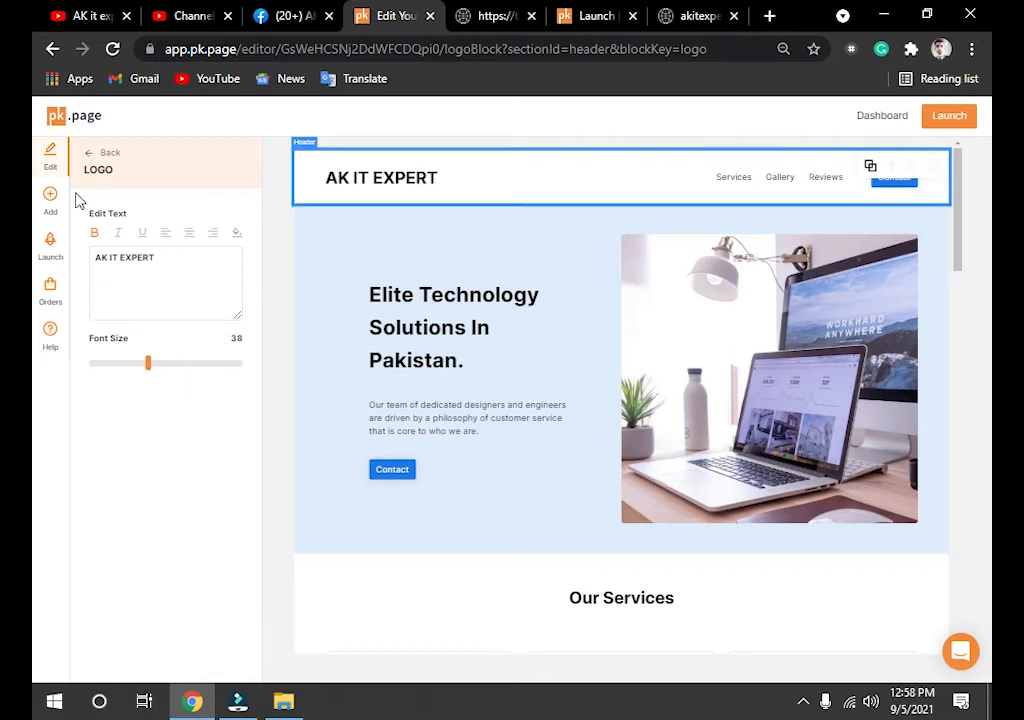
pyautogui.click(140, 233)
pyautogui.click(88, 152)
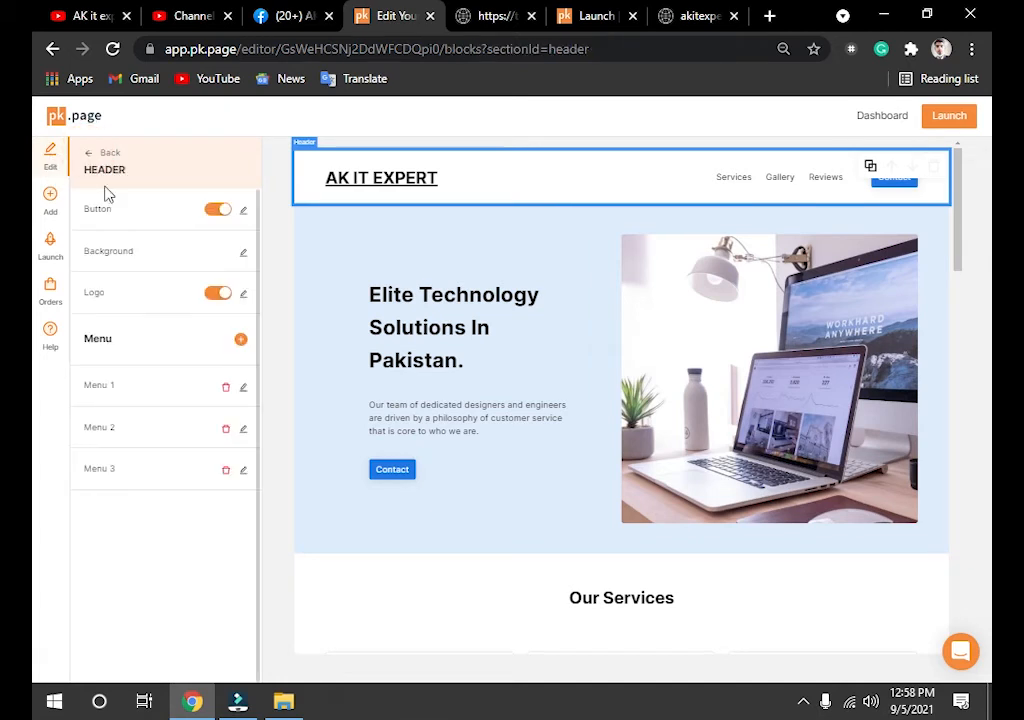
# Step: Examine the header's background options and its logo settings
pyautogui.click(147, 251)
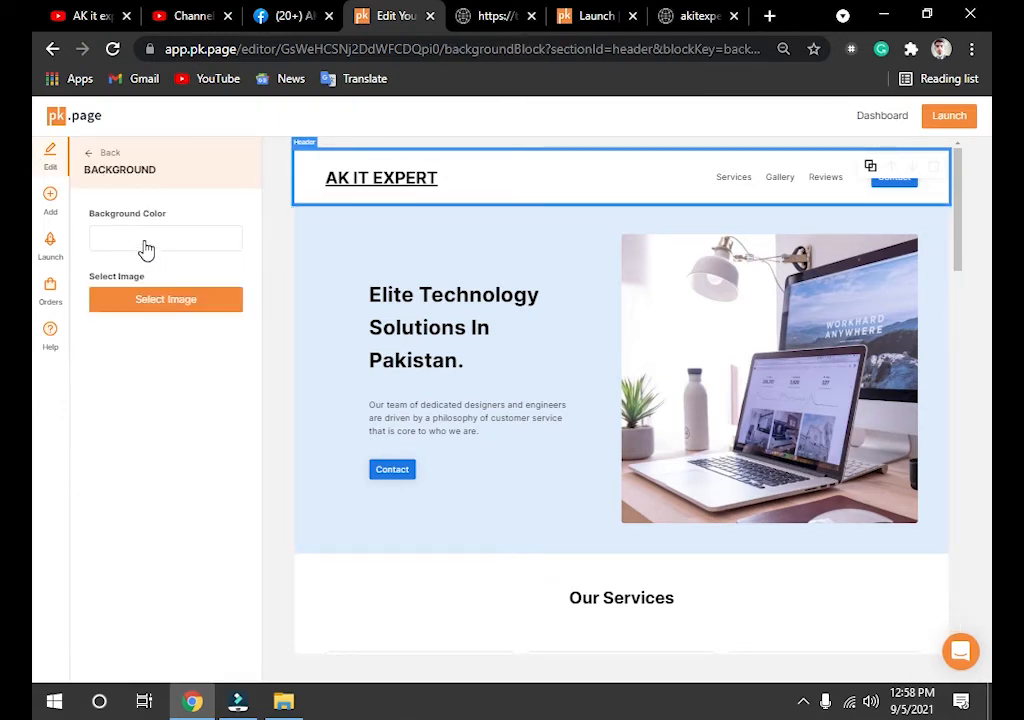
pyautogui.click(90, 155)
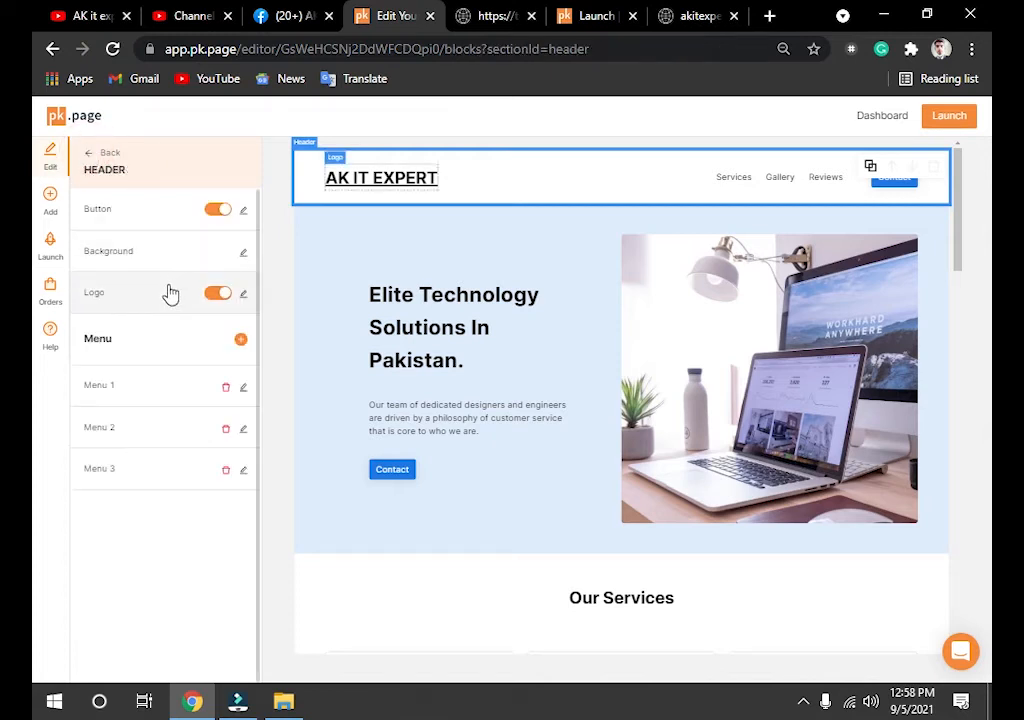
pyautogui.click(121, 293)
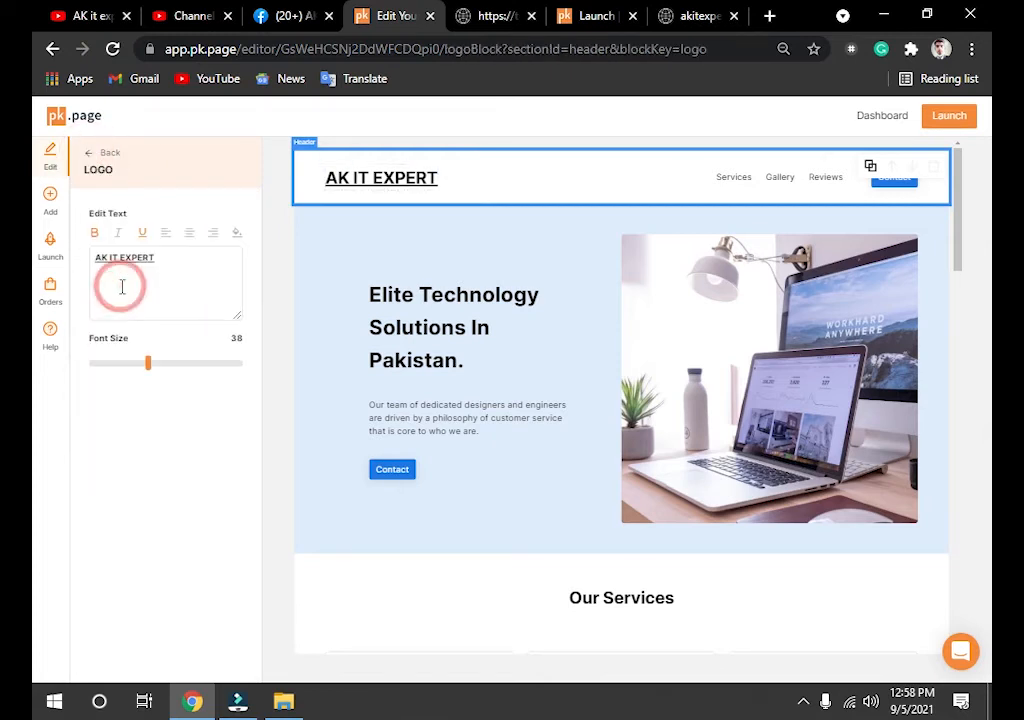
pyautogui.click(101, 160)
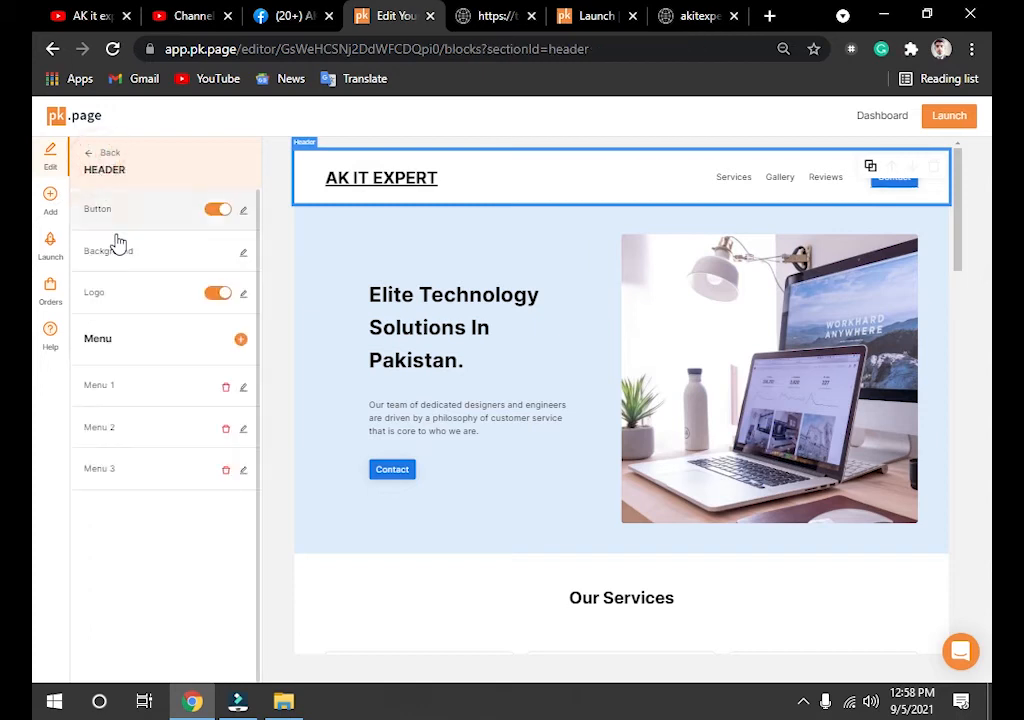
# Step: Change the header button's text to Contact Me
pyautogui.click(126, 214)
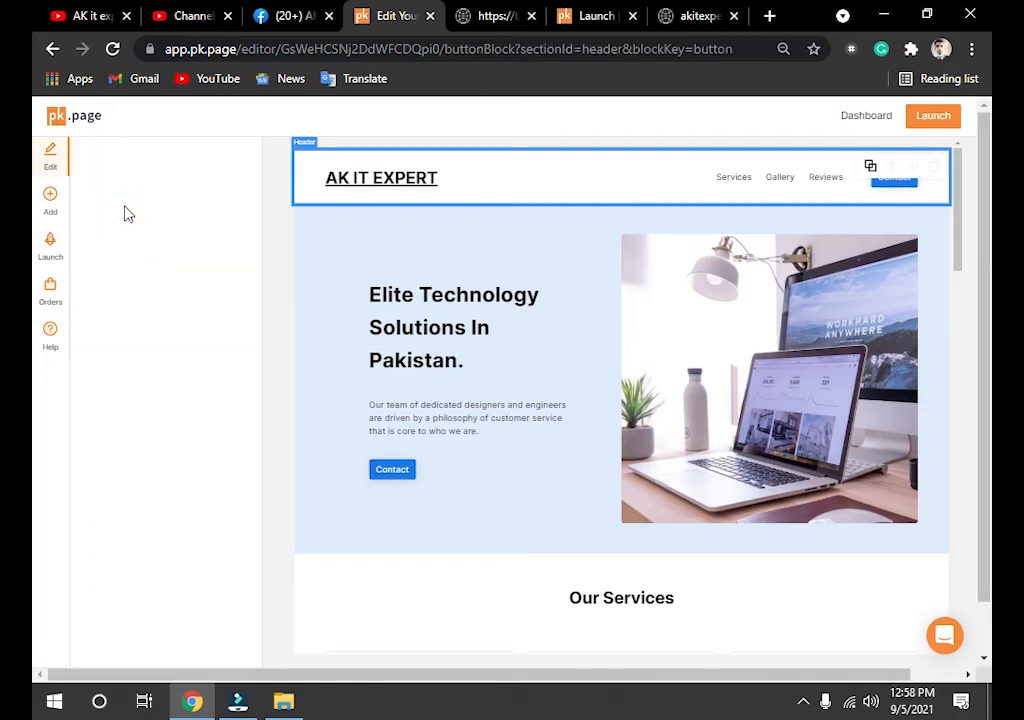
pyautogui.click(153, 259)
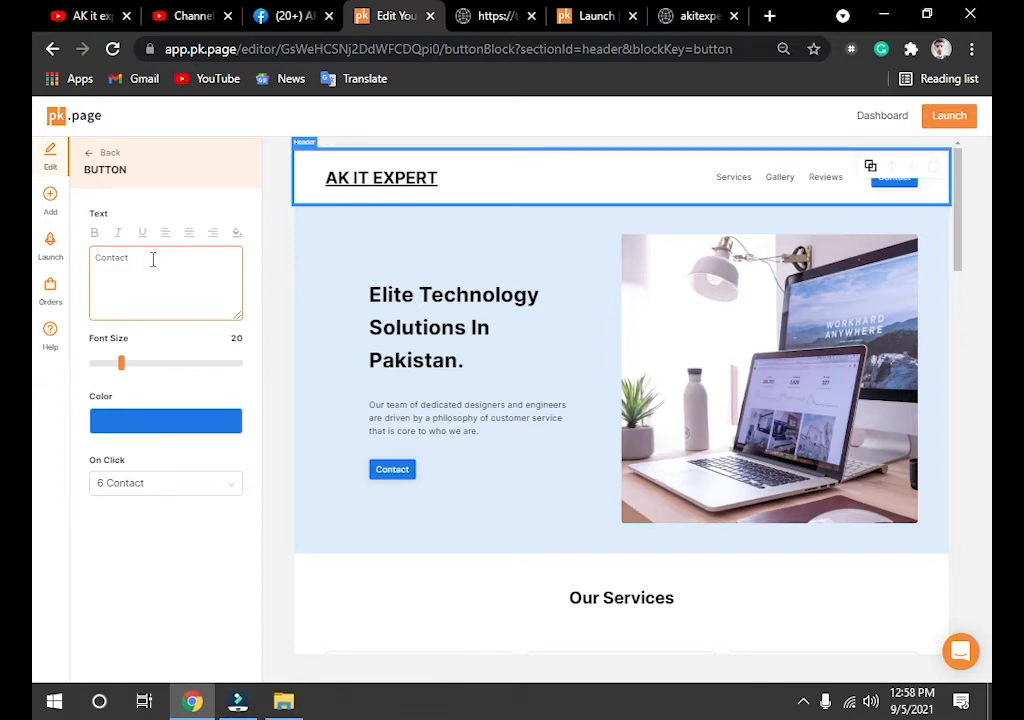
pyautogui.write('Me')
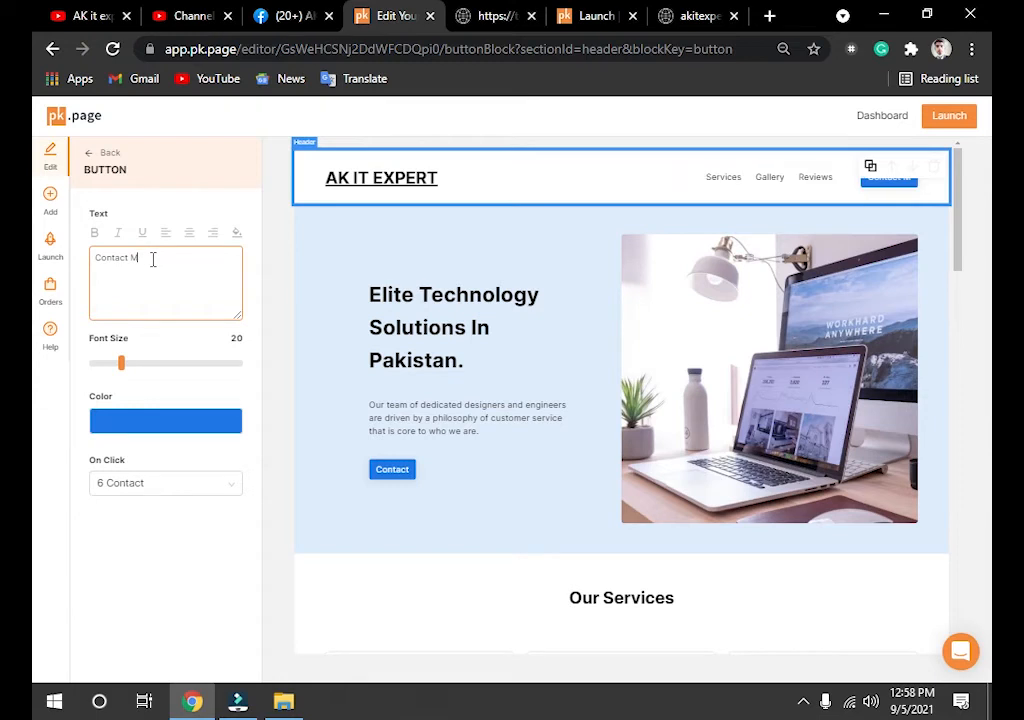
pyautogui.click(166, 422)
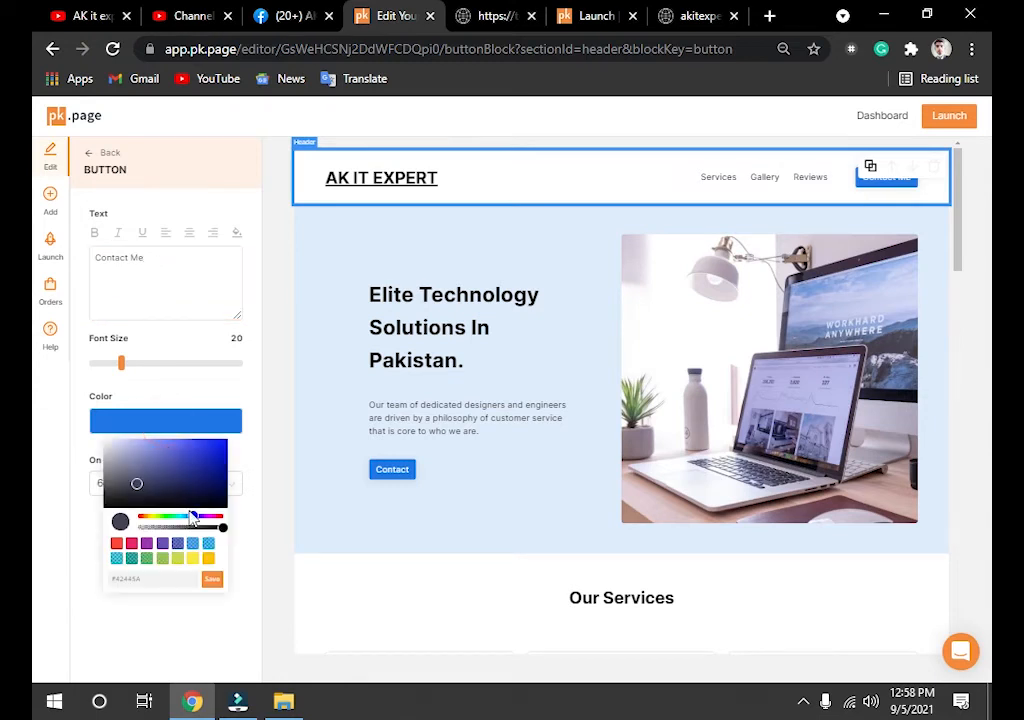
pyautogui.click(163, 559)
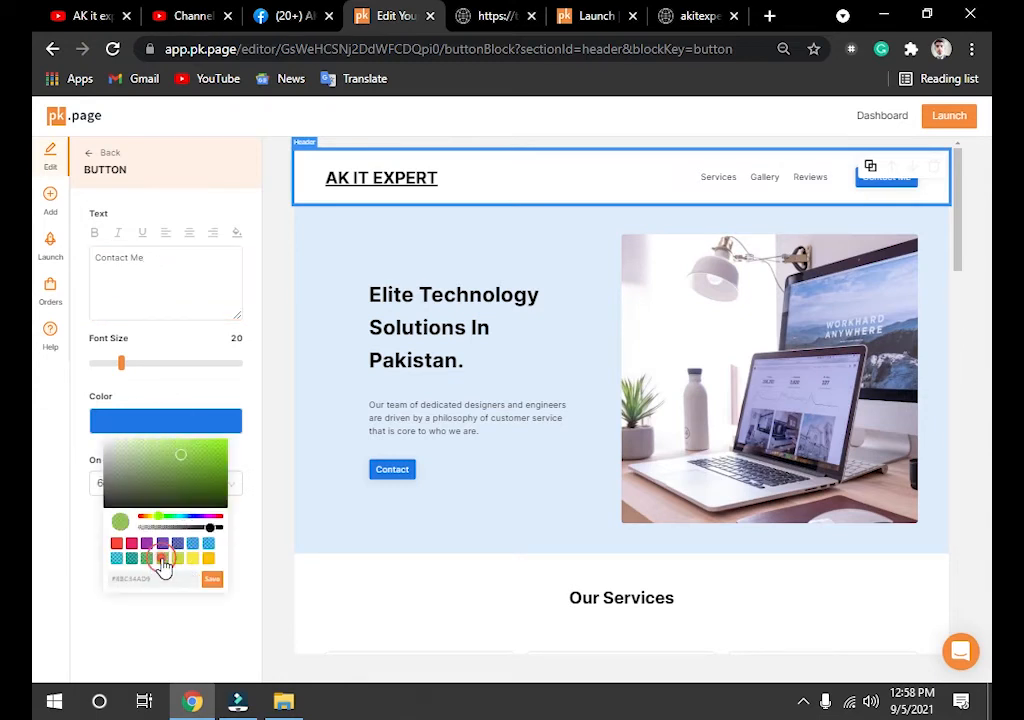
pyautogui.click(238, 553)
# Step: Set the header button's color to light green and save it
pyautogui.click(213, 437)
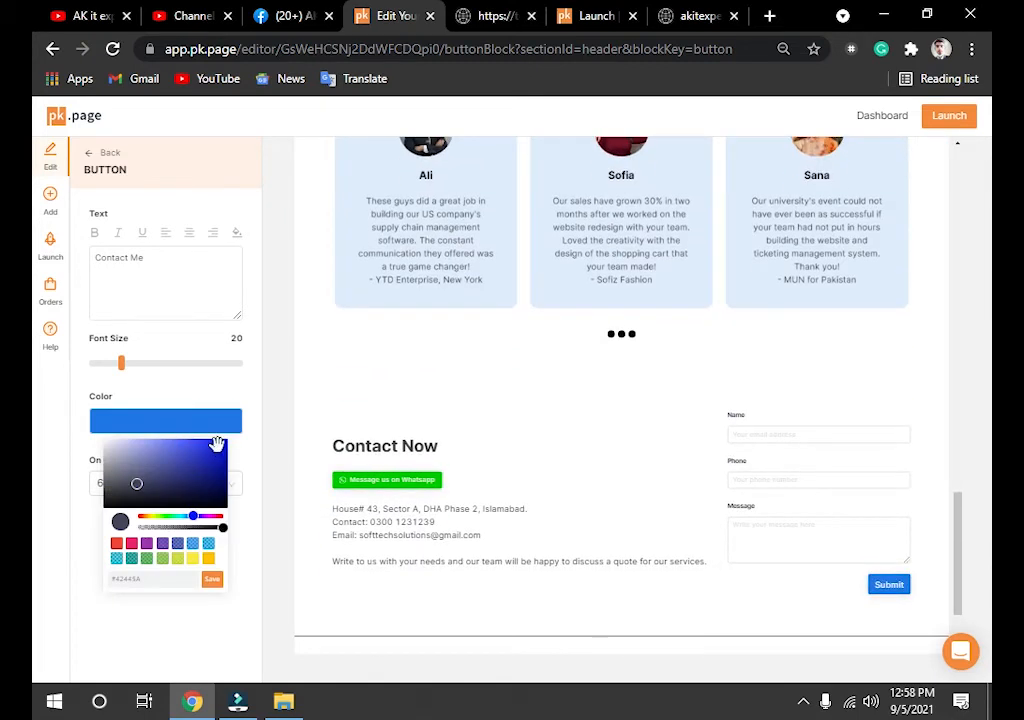
pyautogui.click(161, 560)
pyautogui.click(205, 455)
pyautogui.click(210, 580)
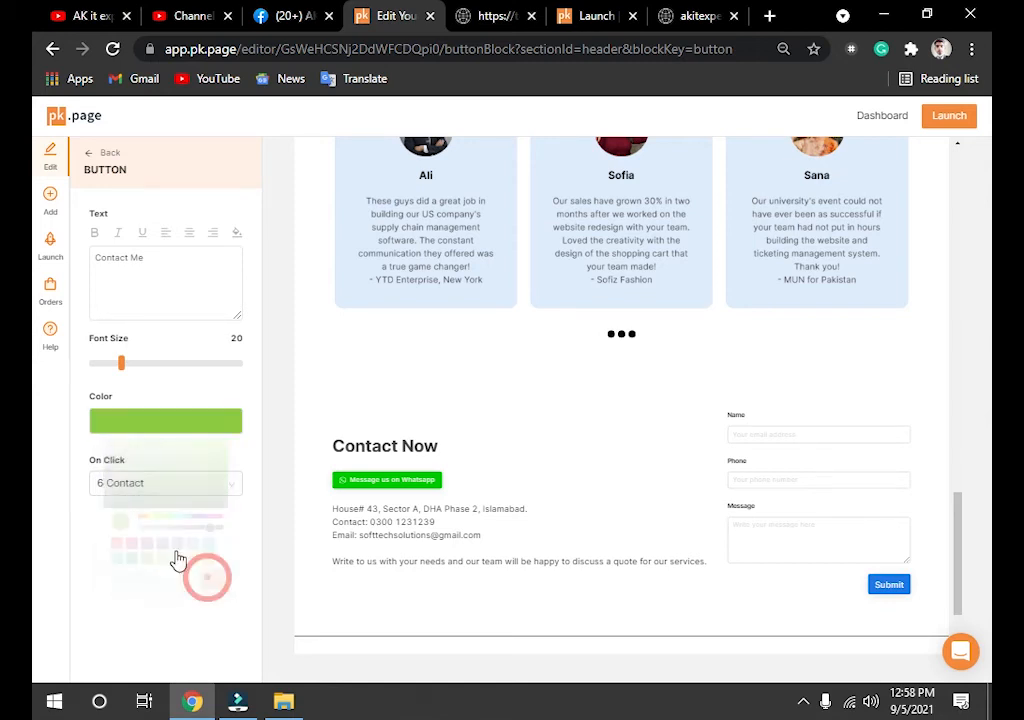
pyautogui.scroll(4, 548, 448)
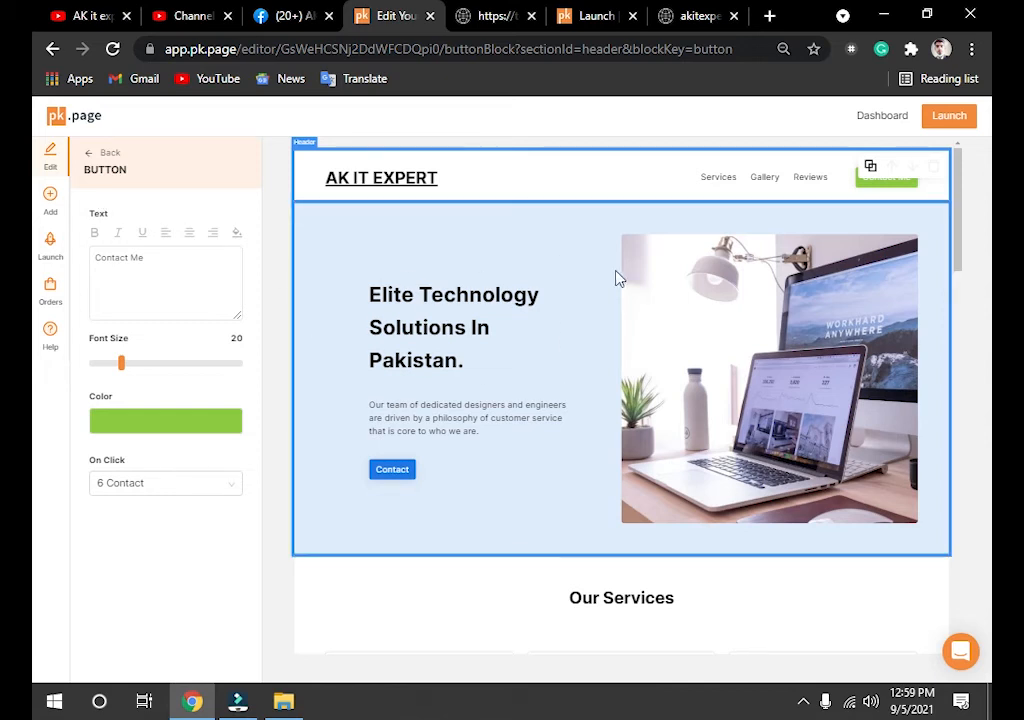
# Step: Examine the link targets available for the header's Services menu item, keeping its link to the Cart section
pyautogui.click(86, 158)
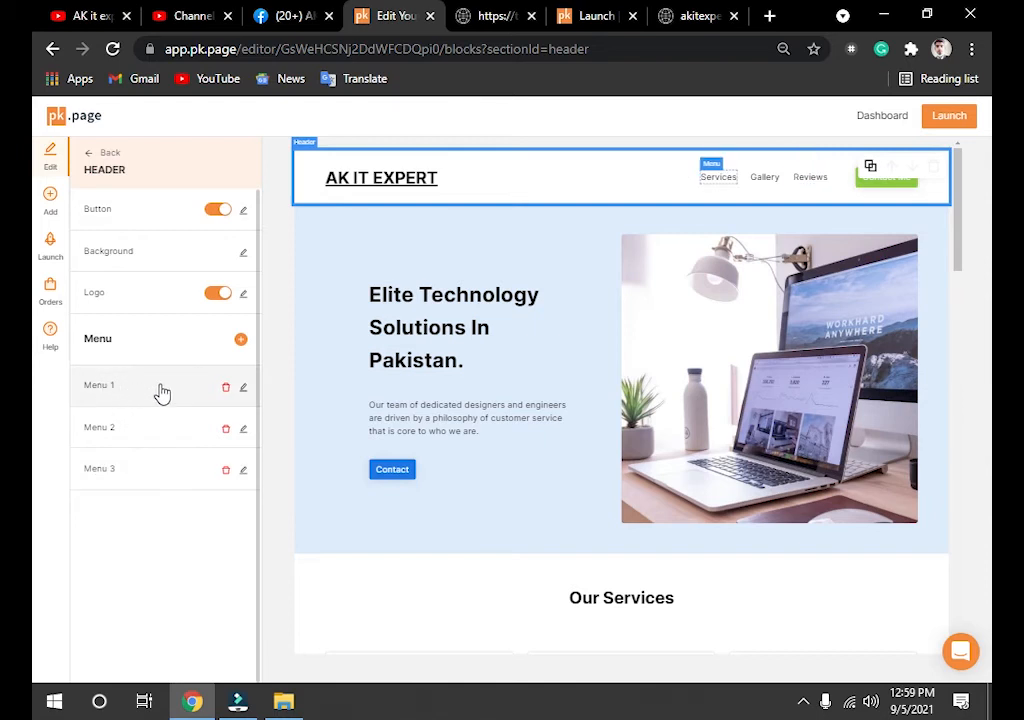
pyautogui.click(242, 389)
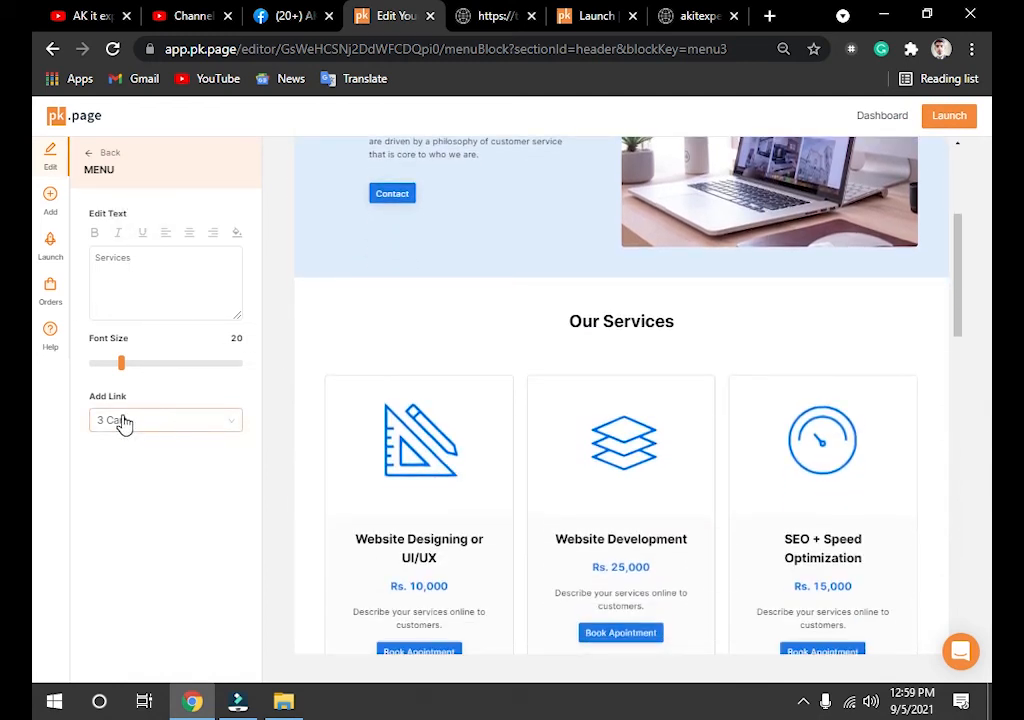
pyautogui.click(226, 424)
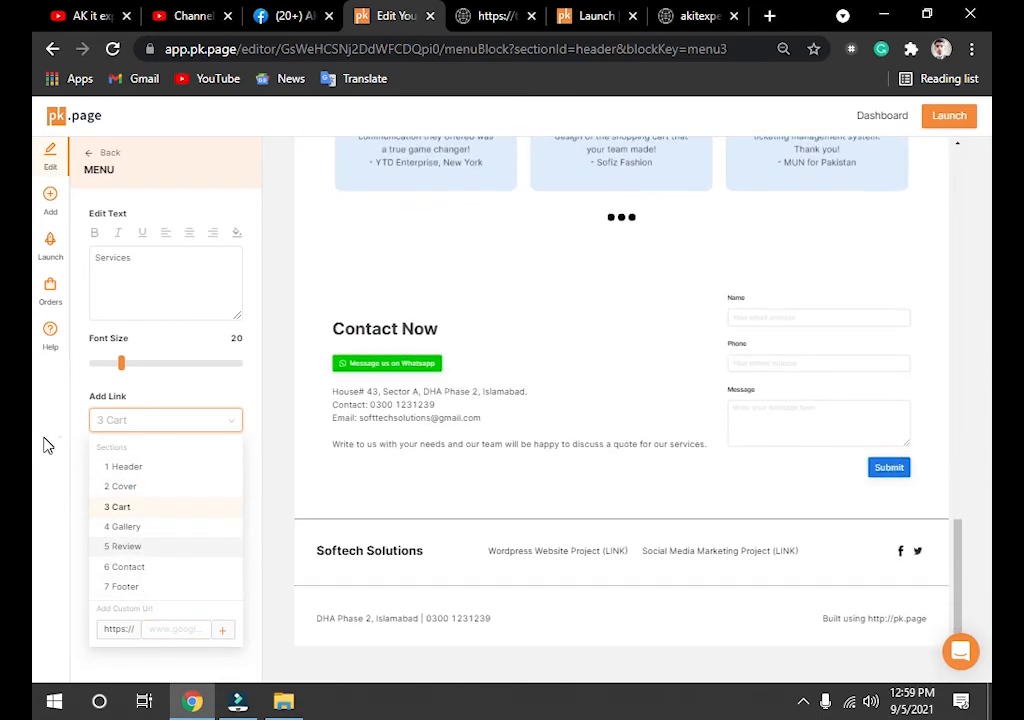
pyautogui.click(45, 439)
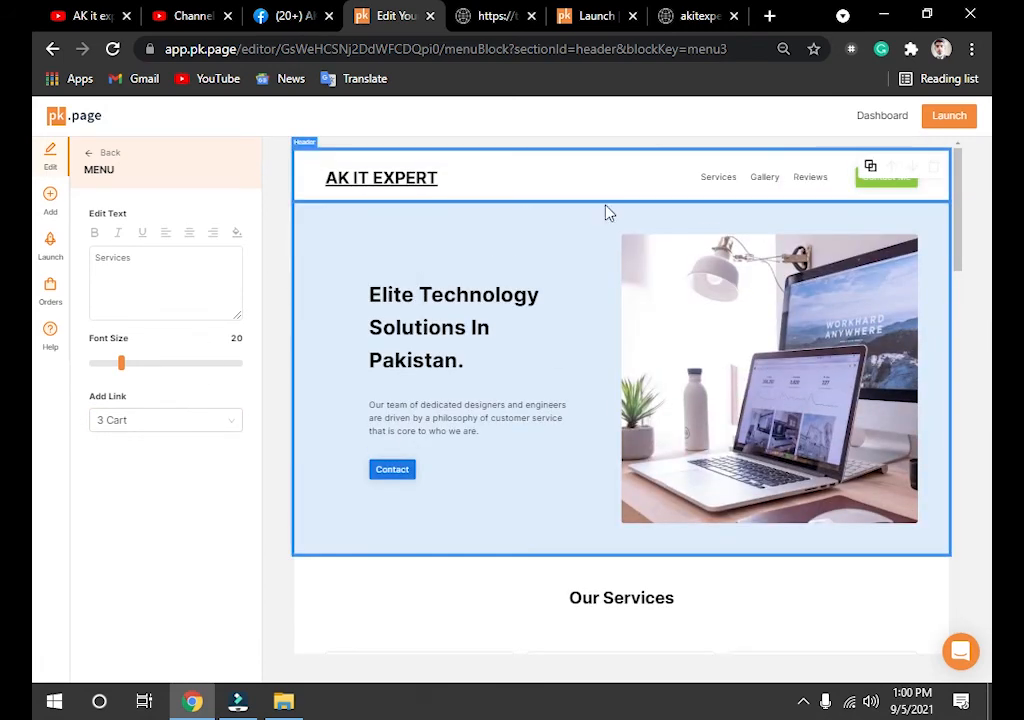
pyautogui.click(90, 160)
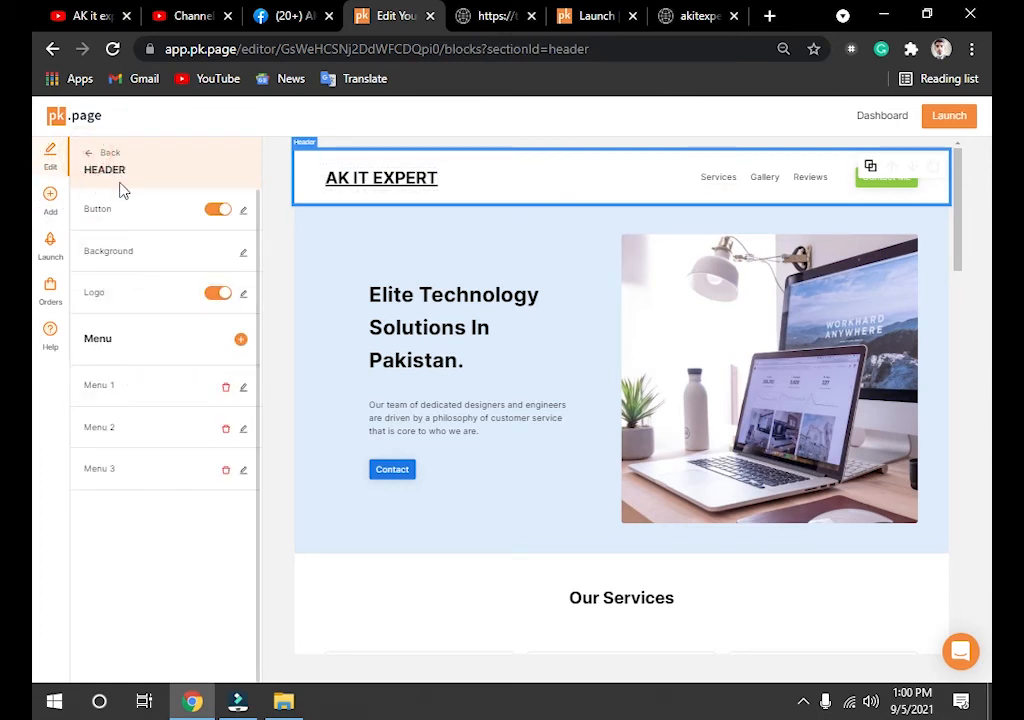
# Step: Add a Video section to the website from the available section types
pyautogui.click(50, 210)
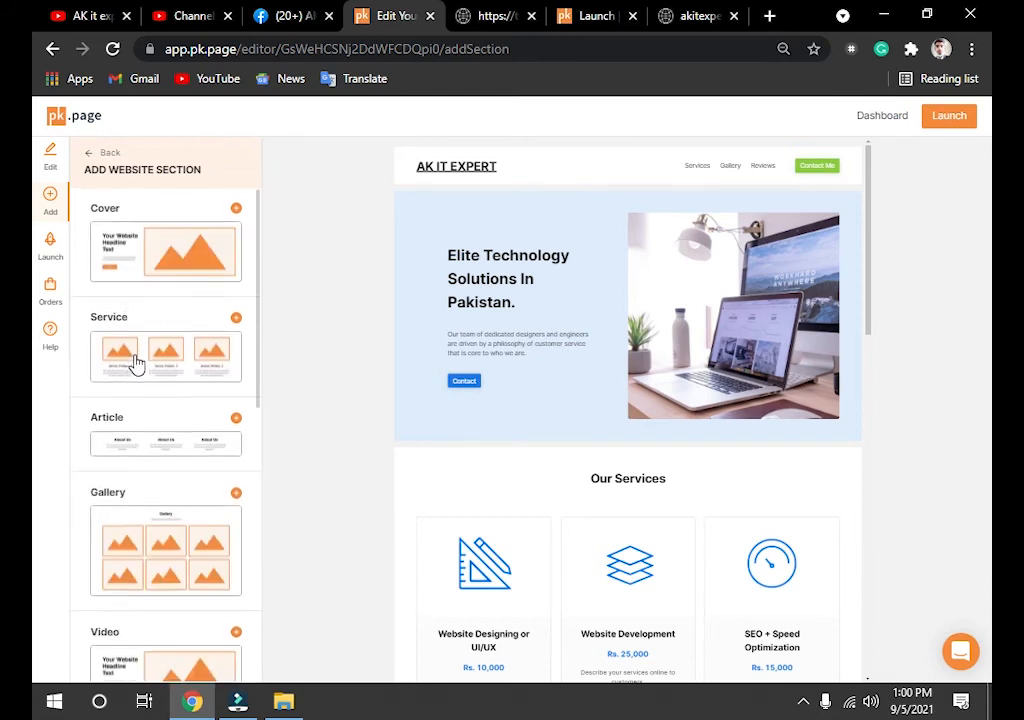
pyautogui.scroll(-1, 130, 370)
pyautogui.scroll(-1, 140, 420)
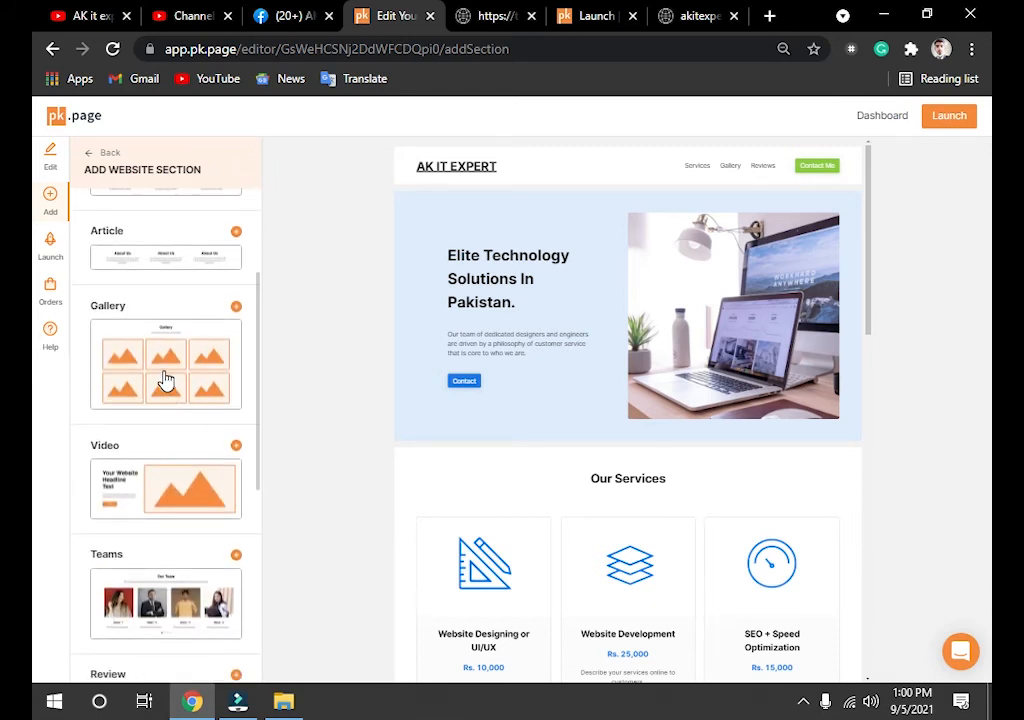
pyautogui.scroll(-2, 180, 375)
pyautogui.click(142, 304)
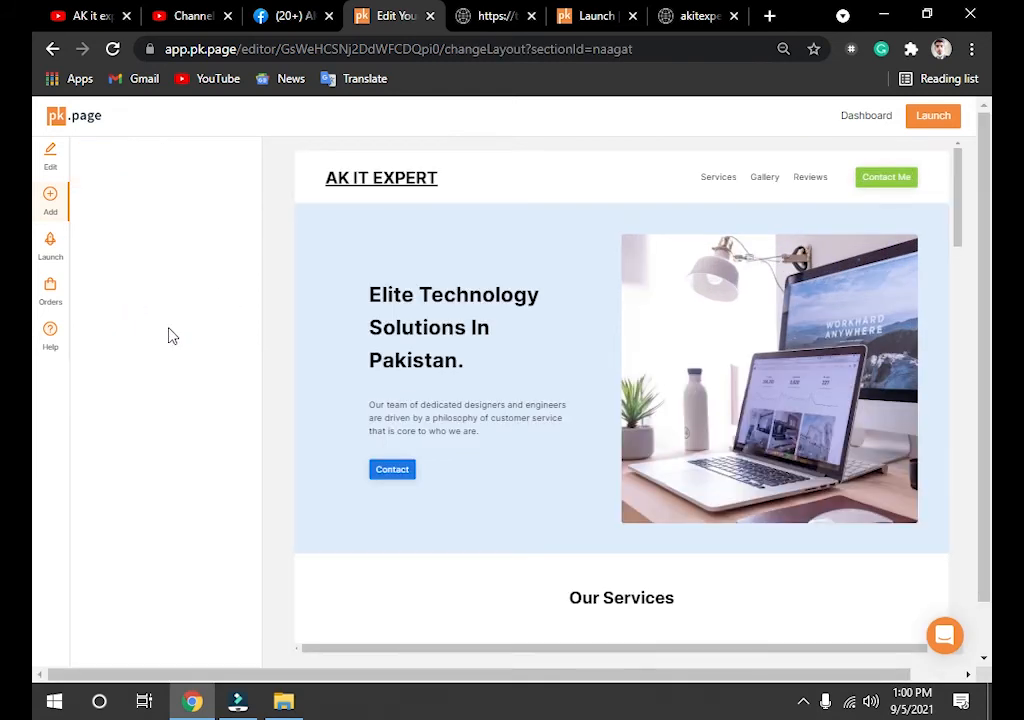
# Step: Look through the remaining section types and add a second Video section to the website
pyautogui.click(50, 196)
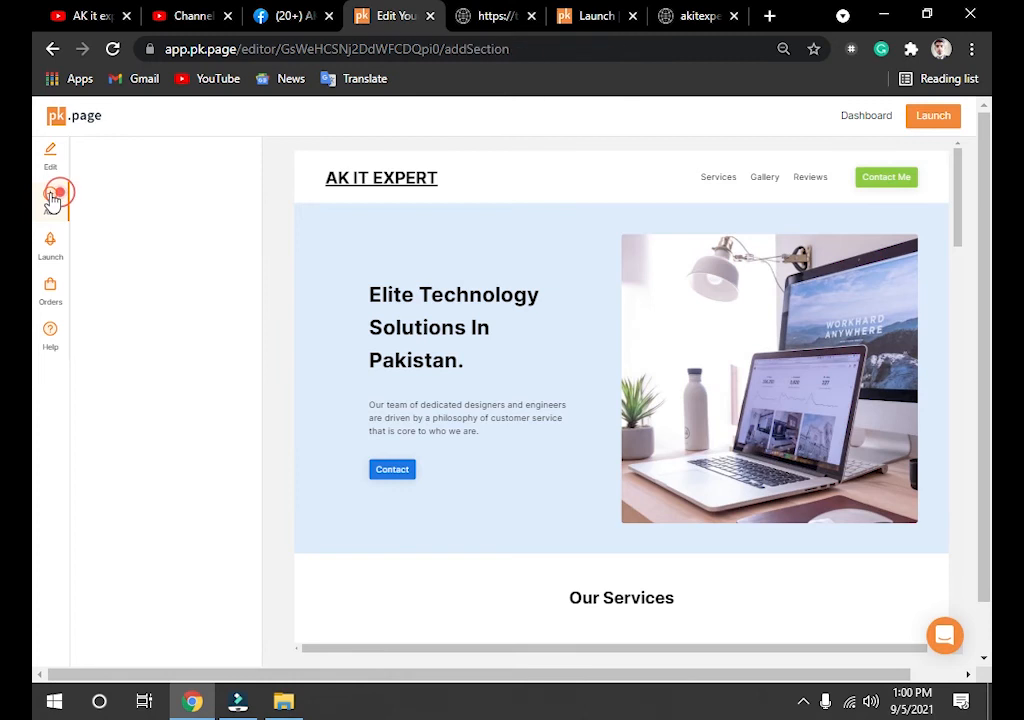
pyautogui.scroll(-6, 190, 359)
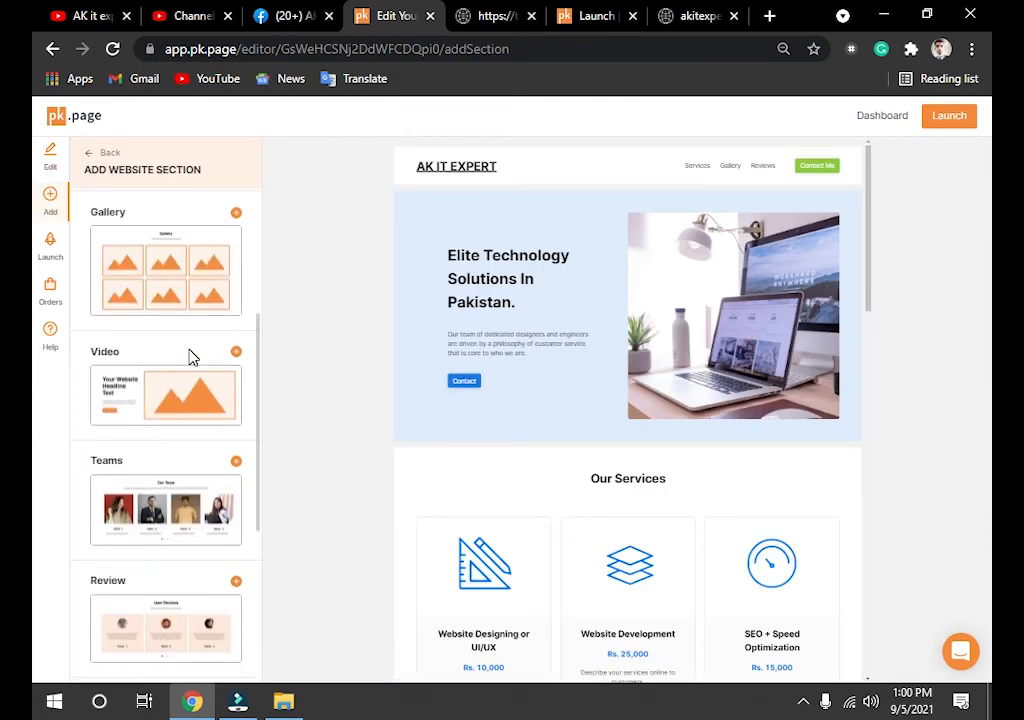
pyautogui.scroll(-1, 188, 358)
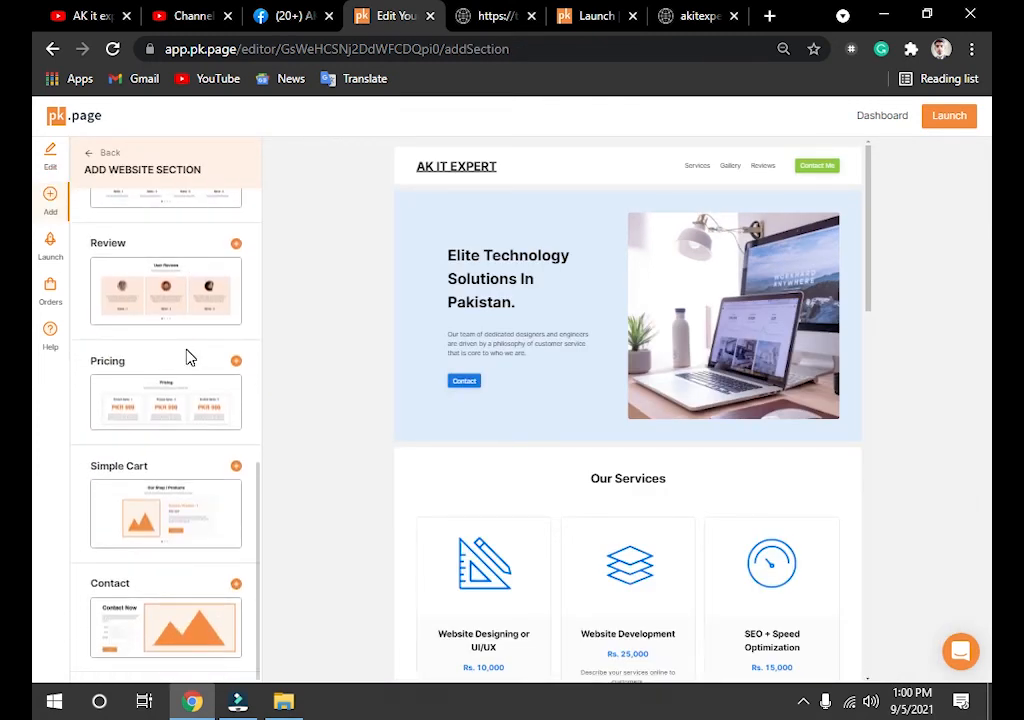
pyautogui.scroll(4, 185, 357)
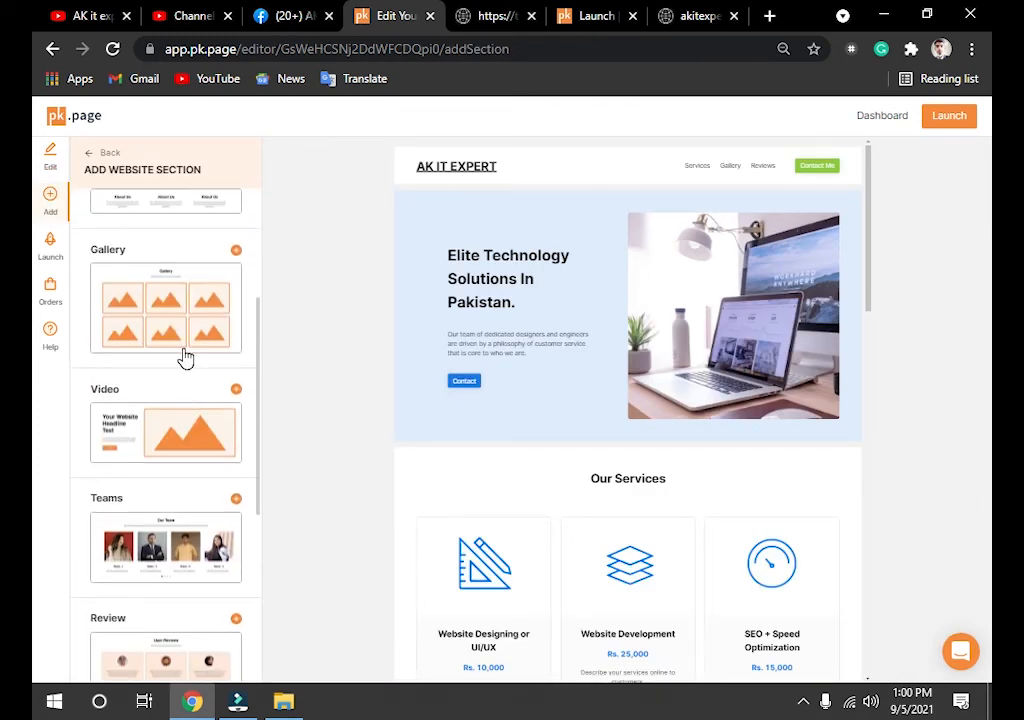
pyautogui.click(236, 390)
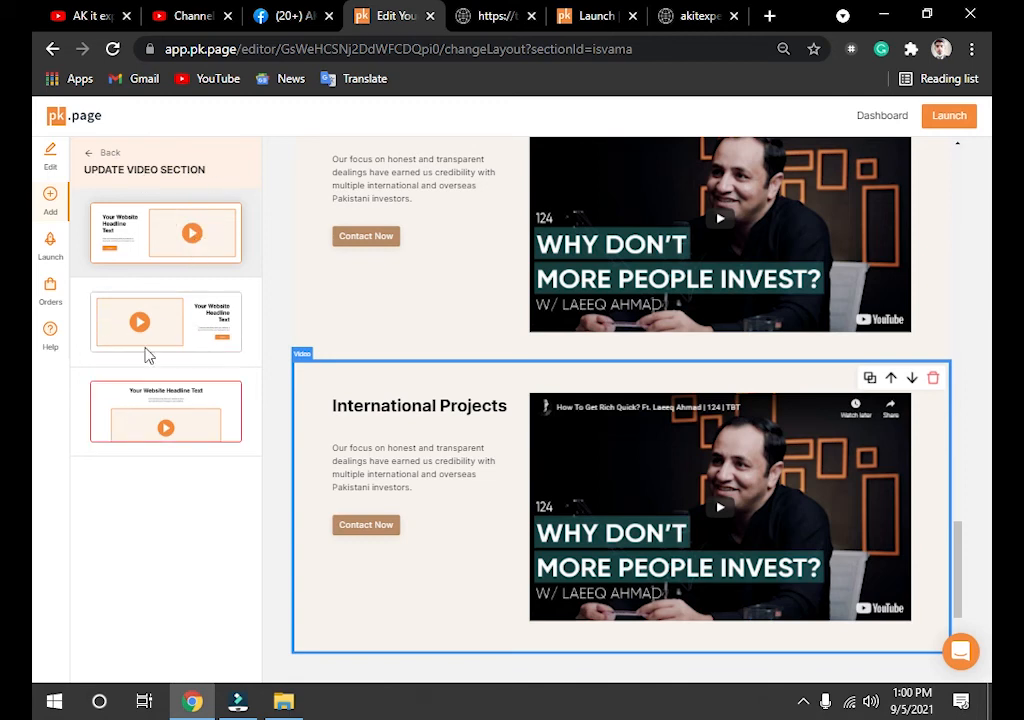
# Step: Try the video-first layout on the second Video section, then set the layout with the headline above a wide video
pyautogui.click(171, 321)
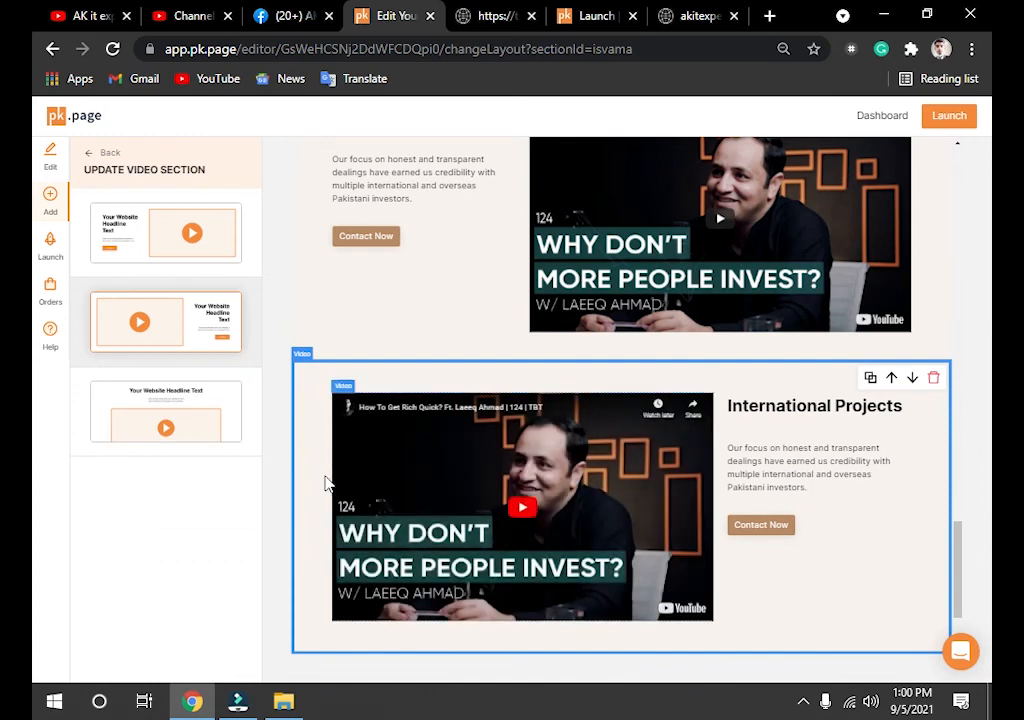
pyautogui.click(200, 423)
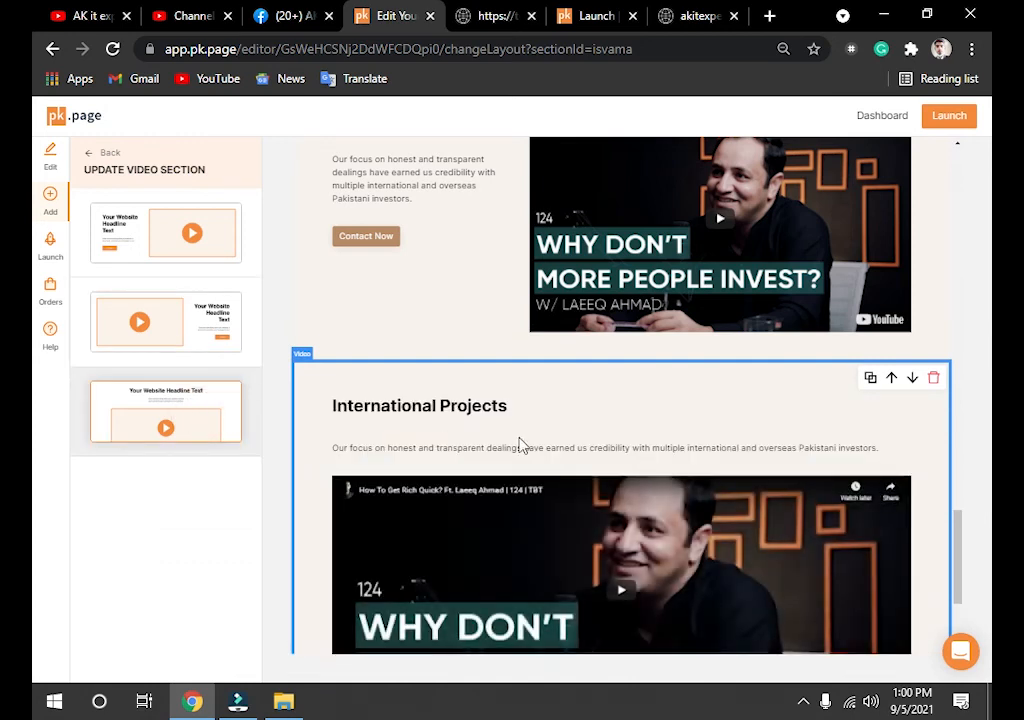
pyautogui.scroll(-2, 650, 445)
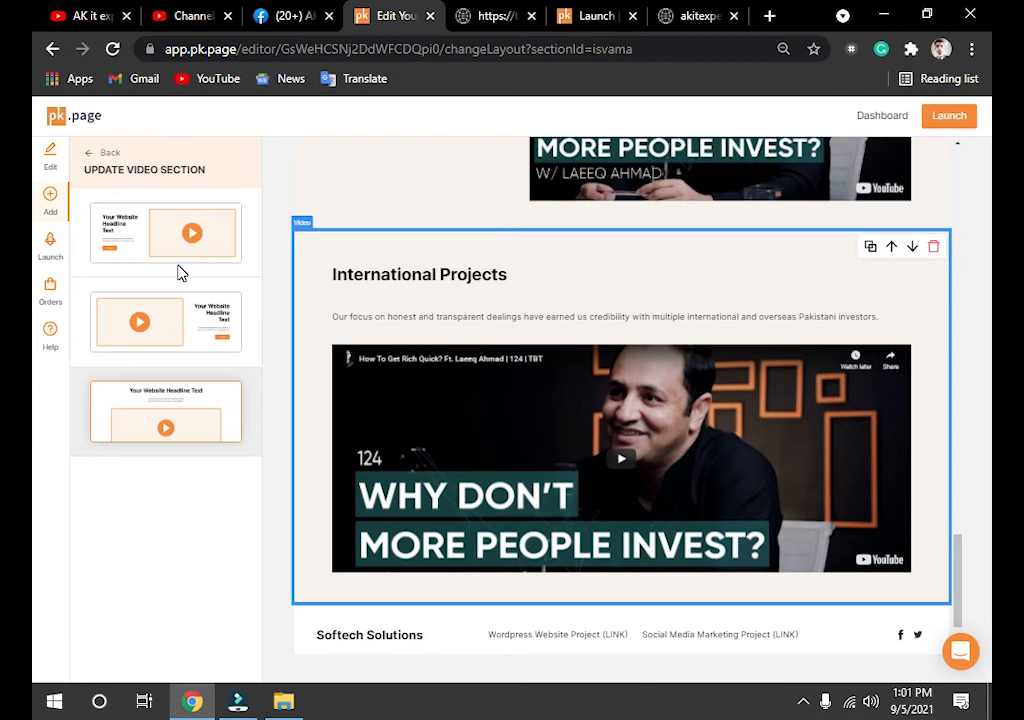
# Step: Compare the edited header in the editor with the header on the live akitexpert.pk.page site
pyautogui.scroll(20, 528, 293)
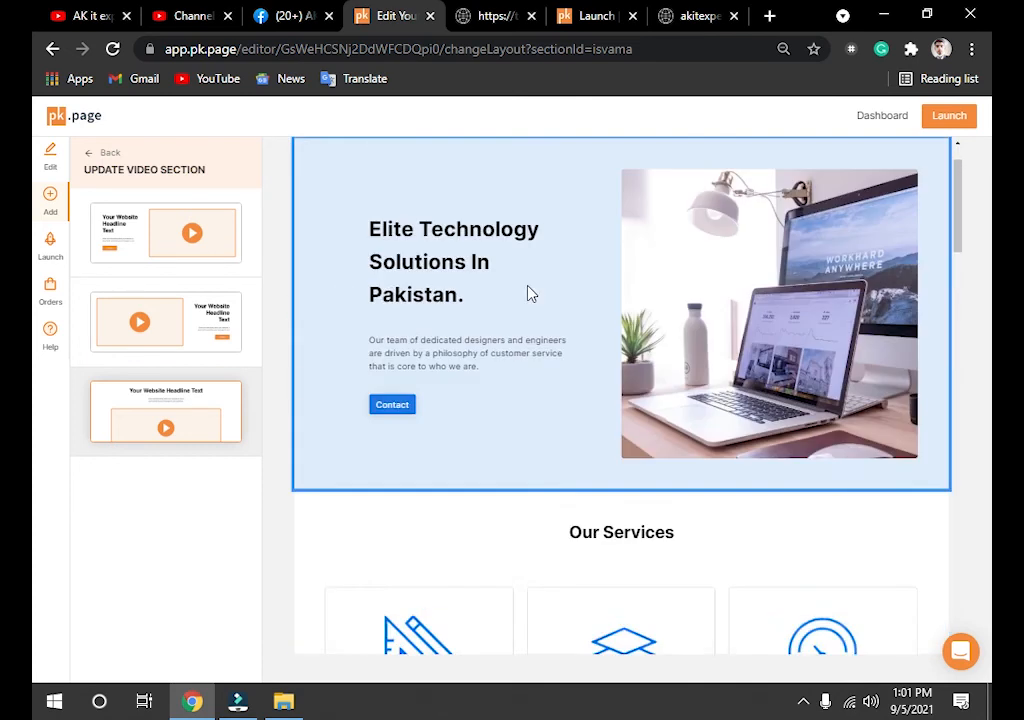
pyautogui.scroll(1, 530, 293)
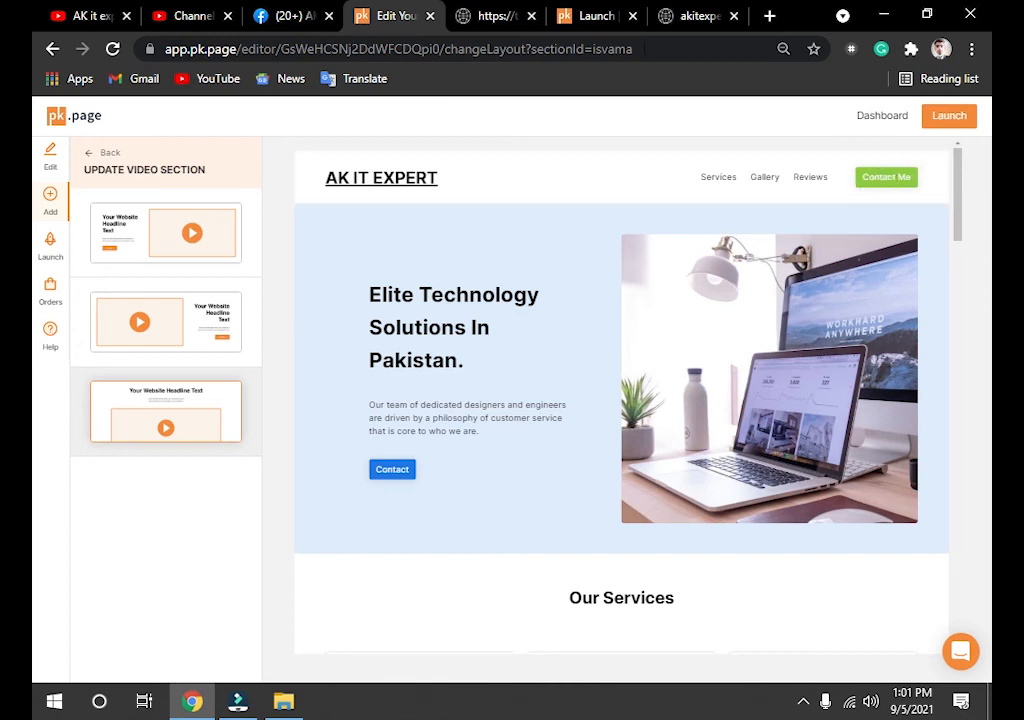
pyautogui.click(692, 14)
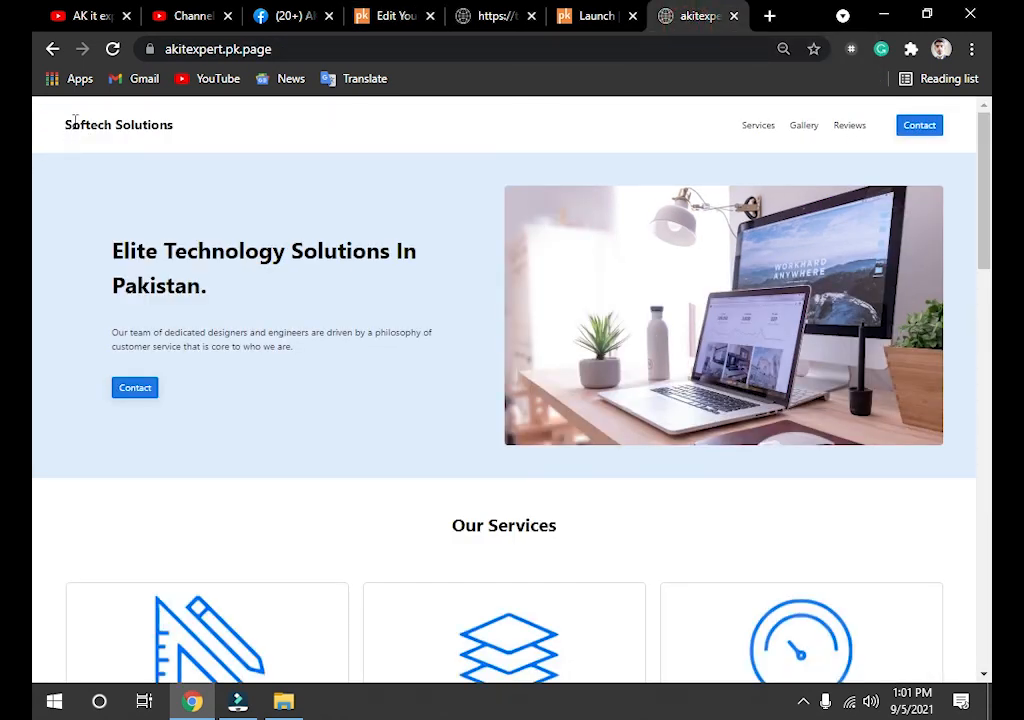
pyautogui.moveTo(72, 124); pyautogui.dragTo(150, 124)
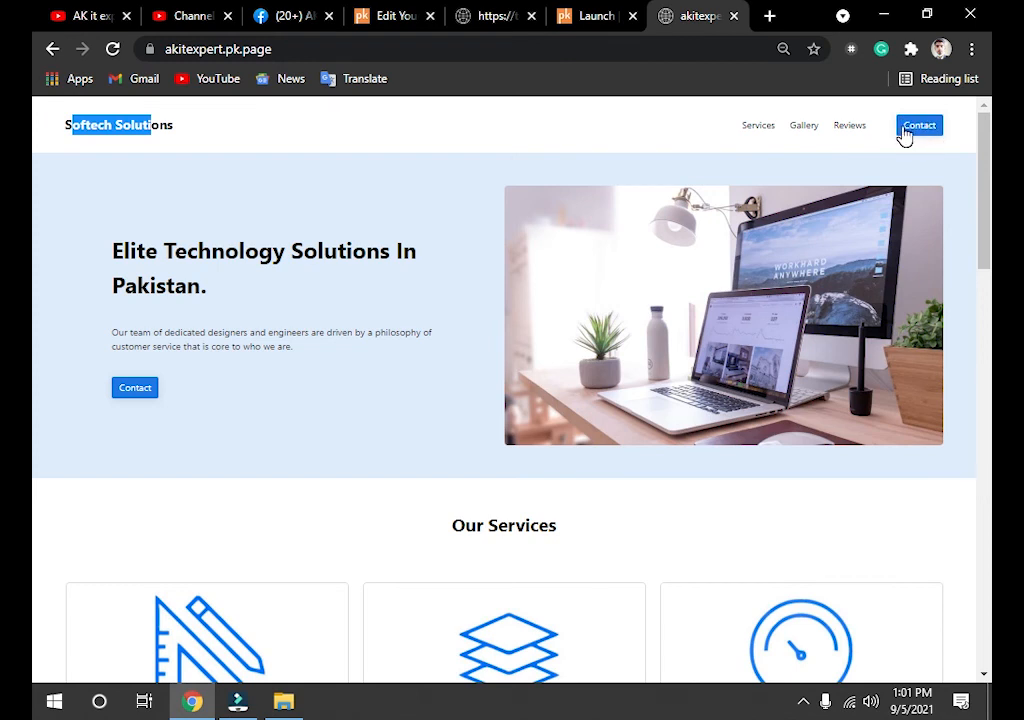
pyautogui.click(597, 12)
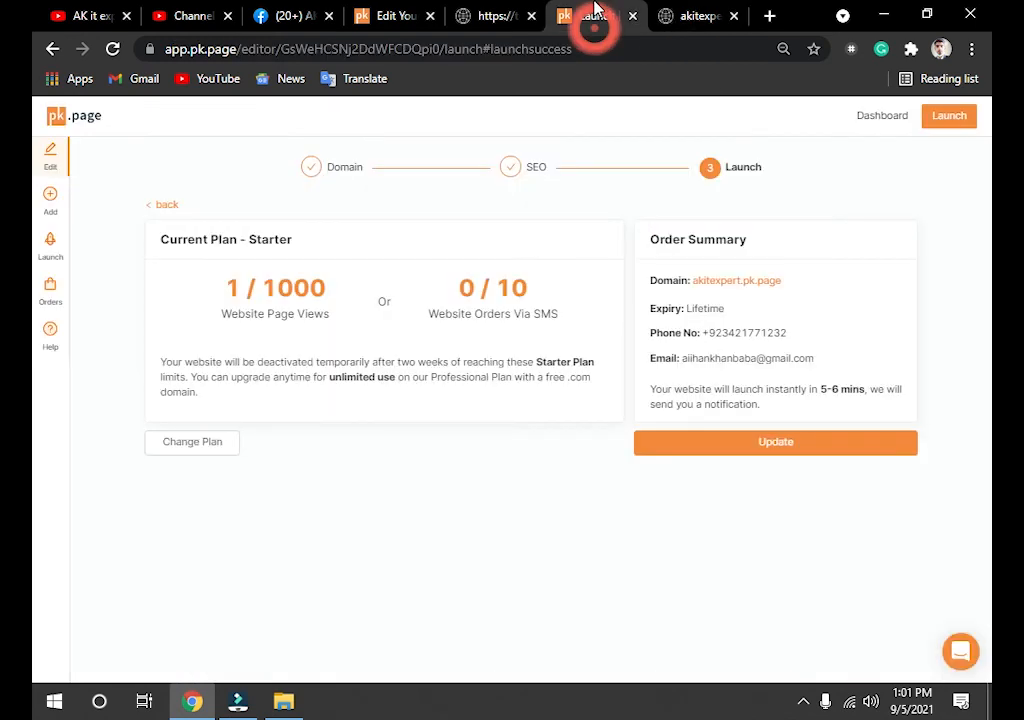
pyautogui.click(407, 15)
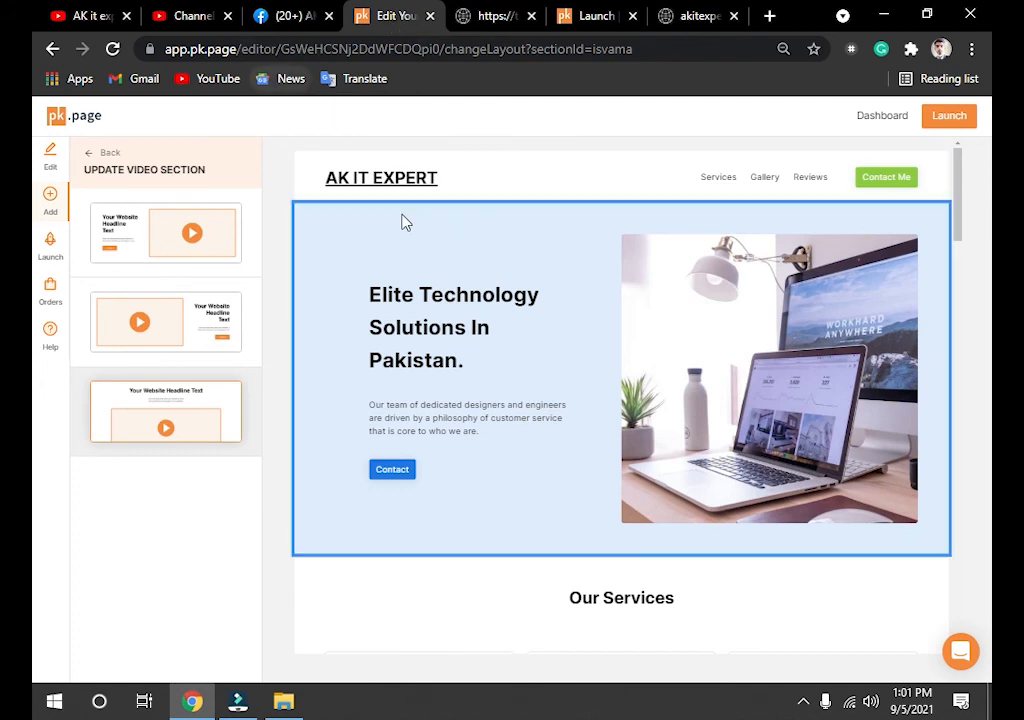
# Step: Publish the edited website to akitexpert.pk.page by running the launch update
pyautogui.click(945, 117)
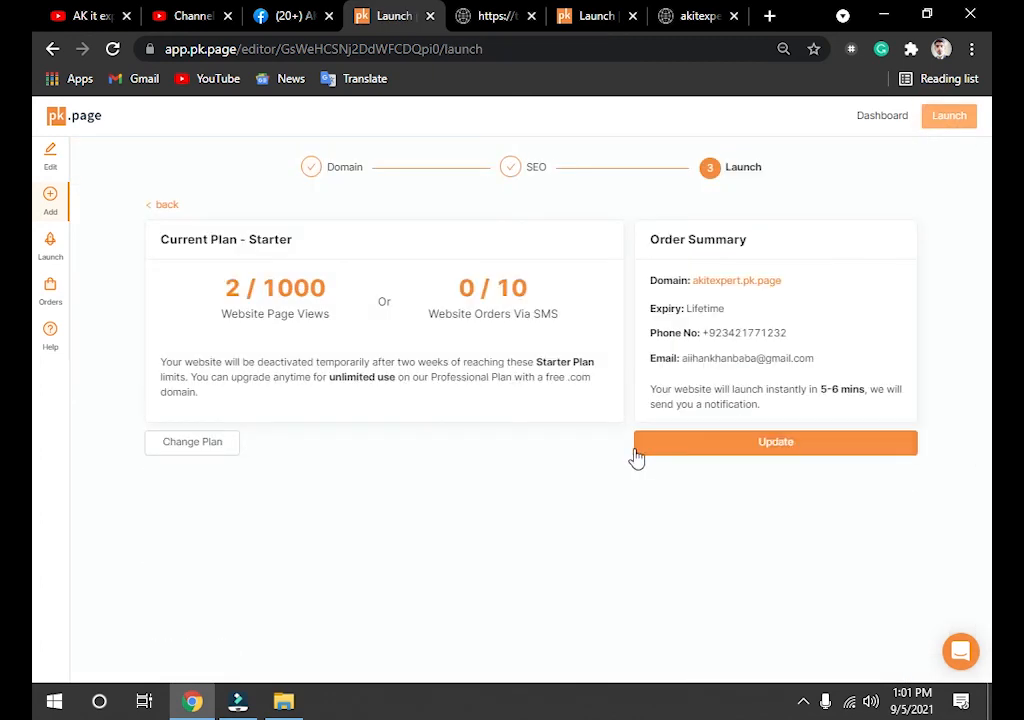
pyautogui.click(786, 446)
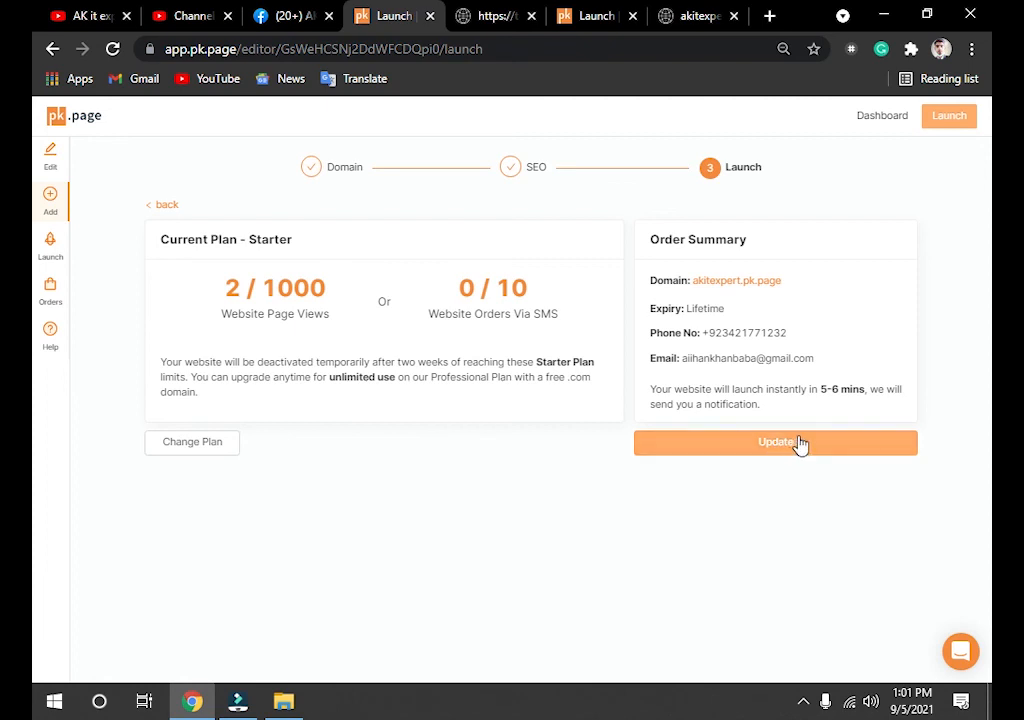
pyautogui.click(778, 450)
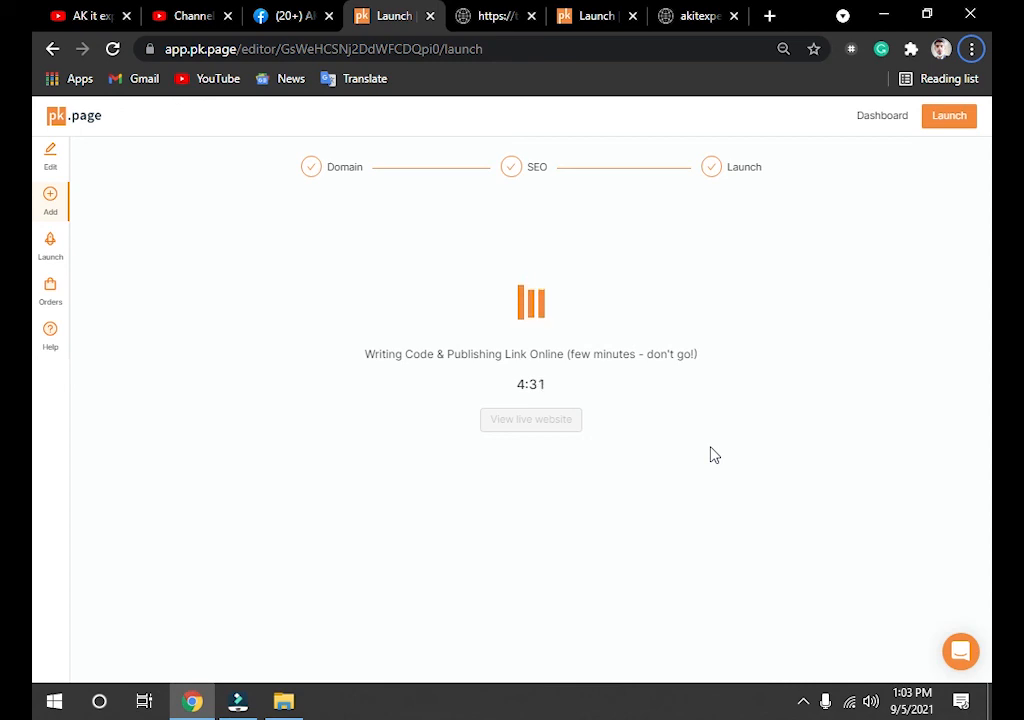
# Step: Reload the launch page and the live akitexpert.pk.page site to check for the published changes
pyautogui.press('F5')
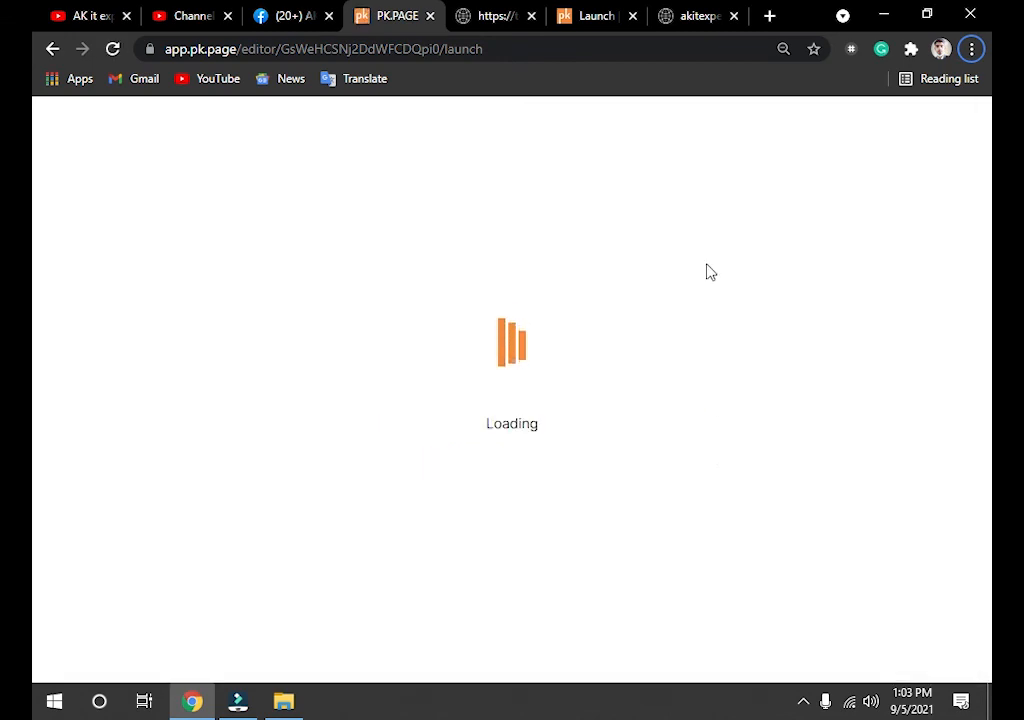
pyautogui.click(704, 17)
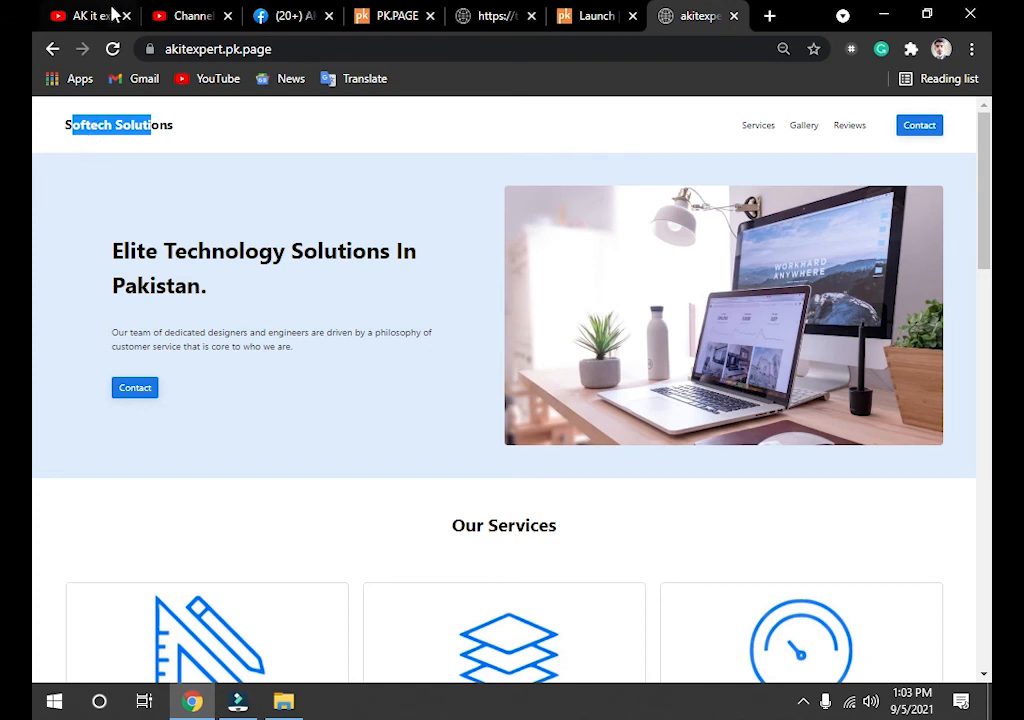
pyautogui.click(113, 49)
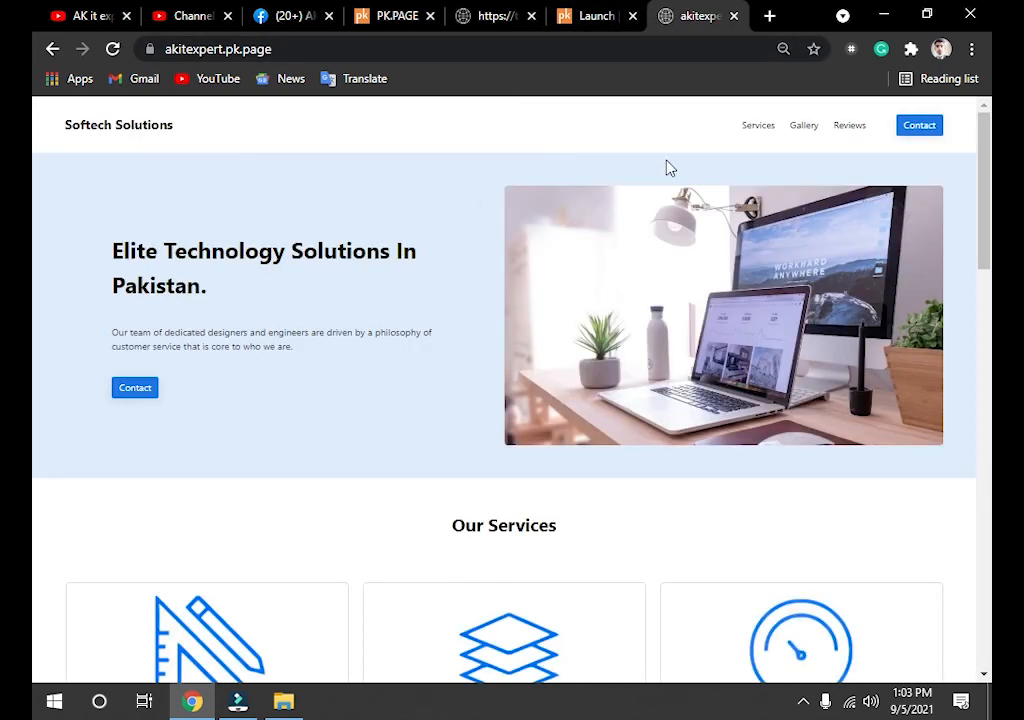
# Step: Reload the template10.yourwebsite.pk preview and return to the launch page
pyautogui.click(514, 16)
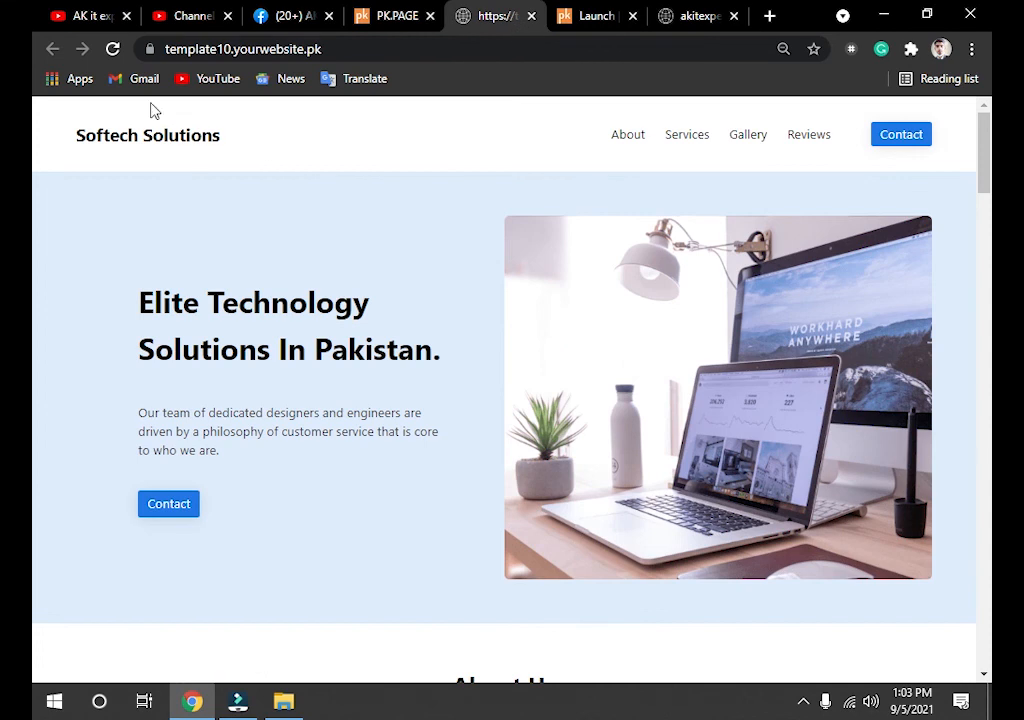
pyautogui.click(112, 49)
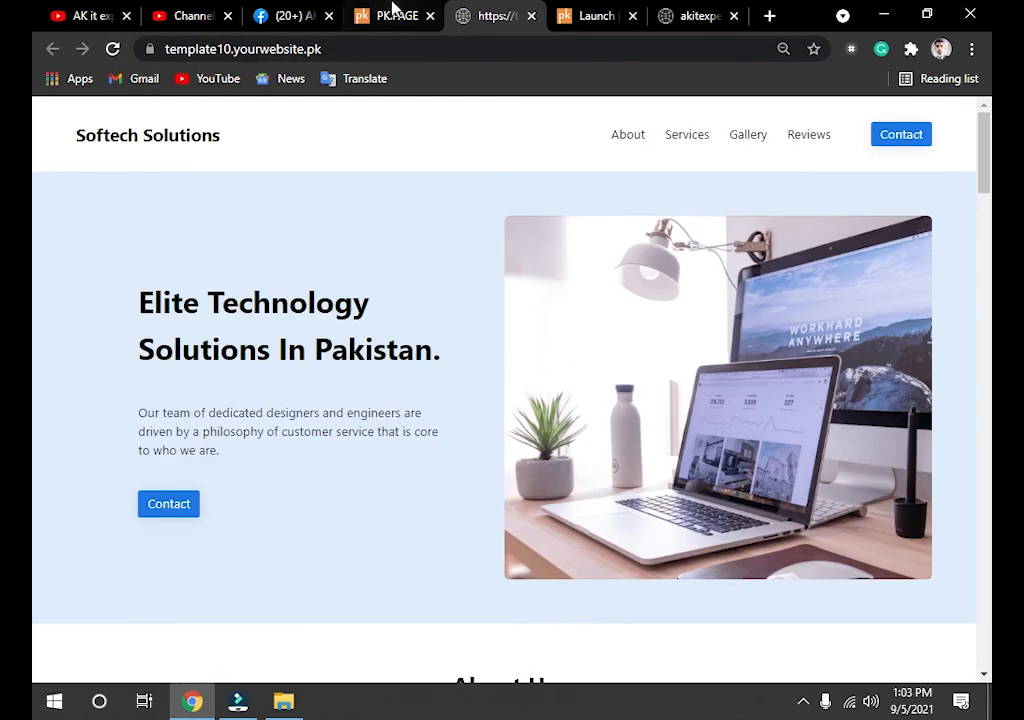
pyautogui.click(393, 15)
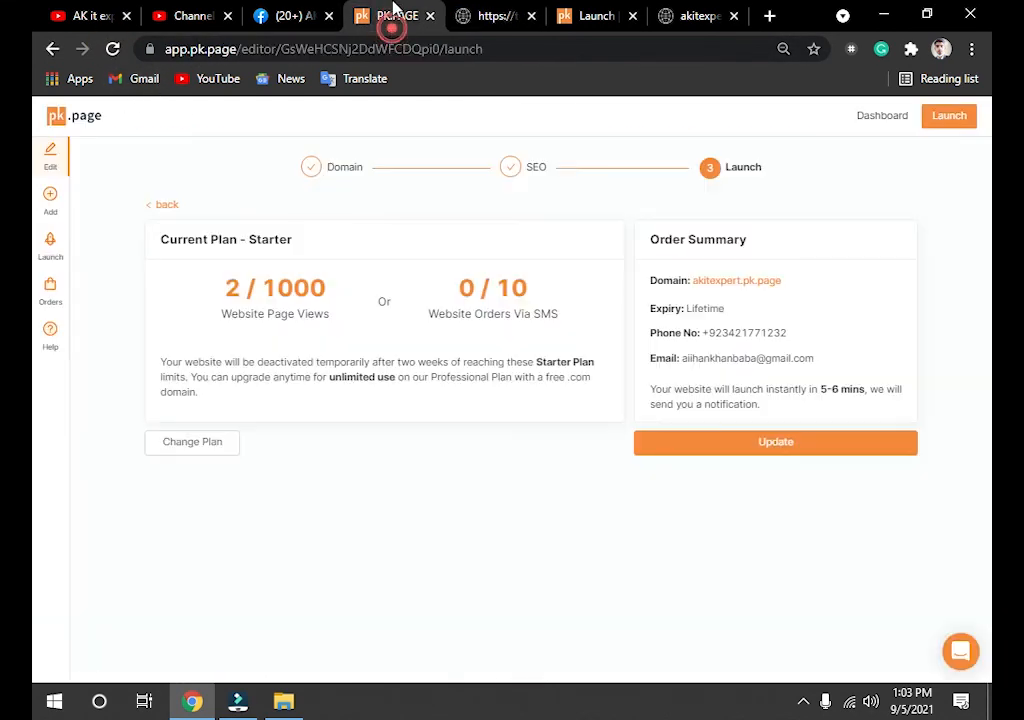
# Step: Reload the live akitexpert.pk.page site again and go back to the launch plan summary
pyautogui.click(680, 16)
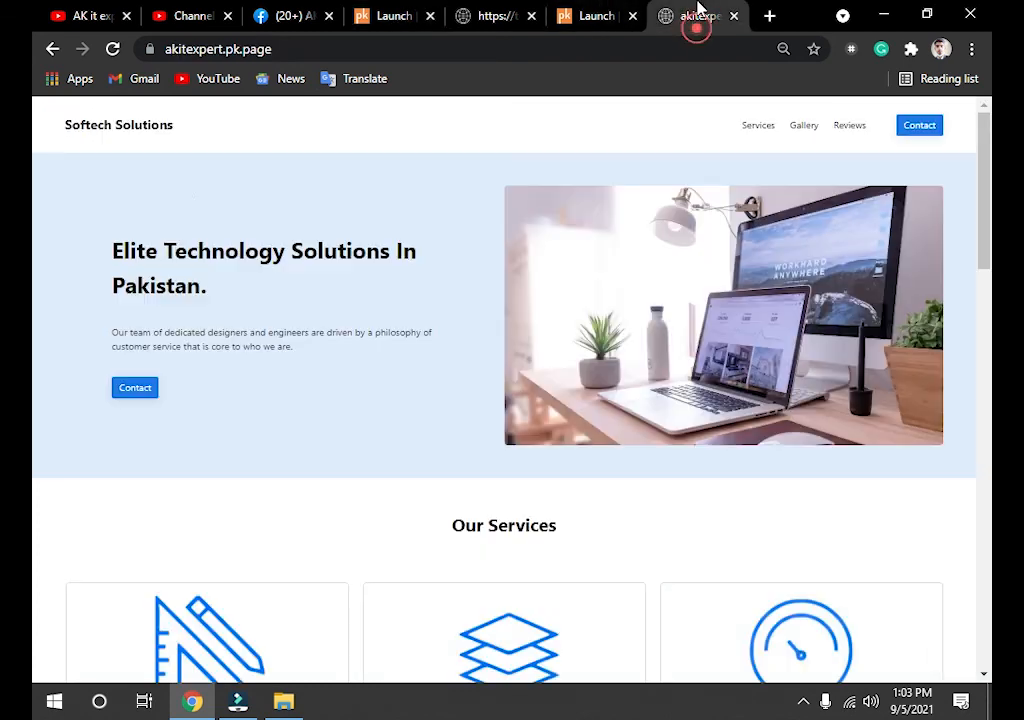
pyautogui.click(113, 50)
pyautogui.click(605, 12)
pyautogui.click(400, 14)
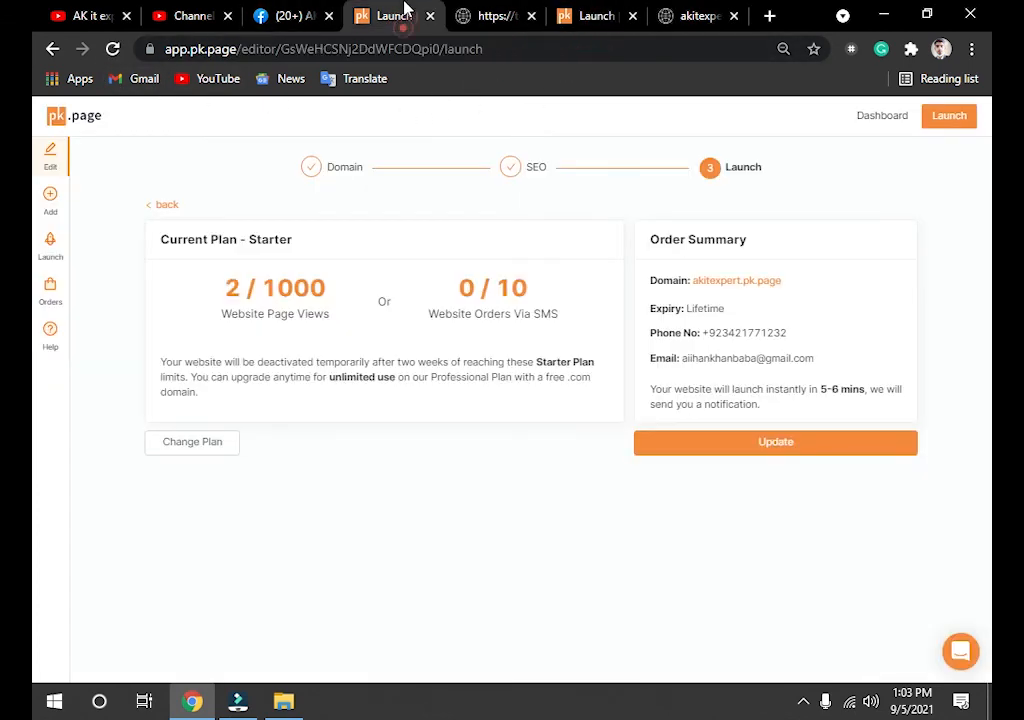